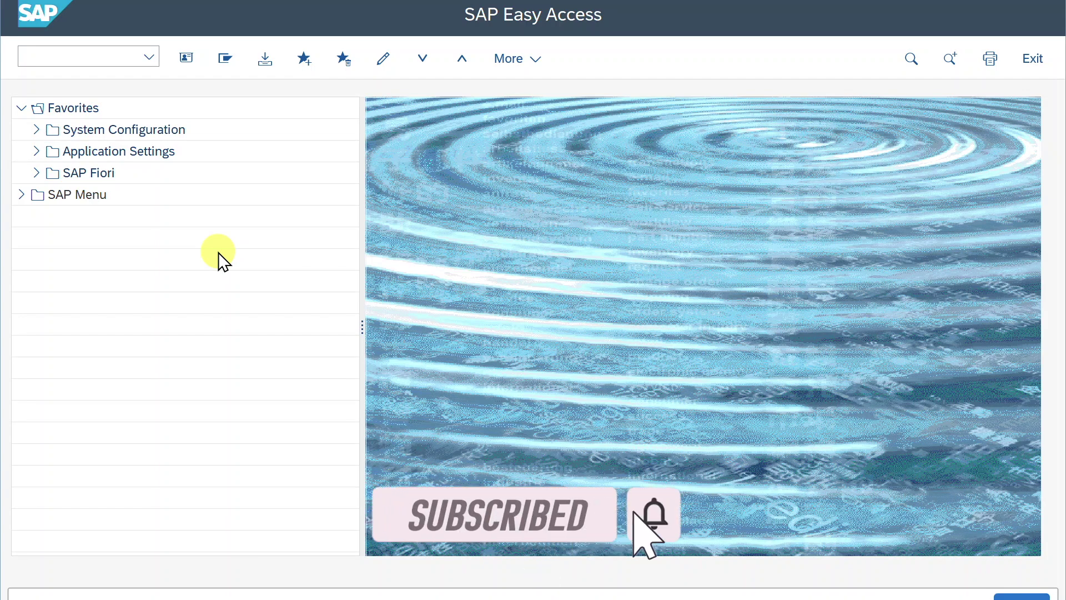
- Open F110 Automatic Payment Transactions, select the Run Date field, then return to Easy Access
left_click(310, 234)
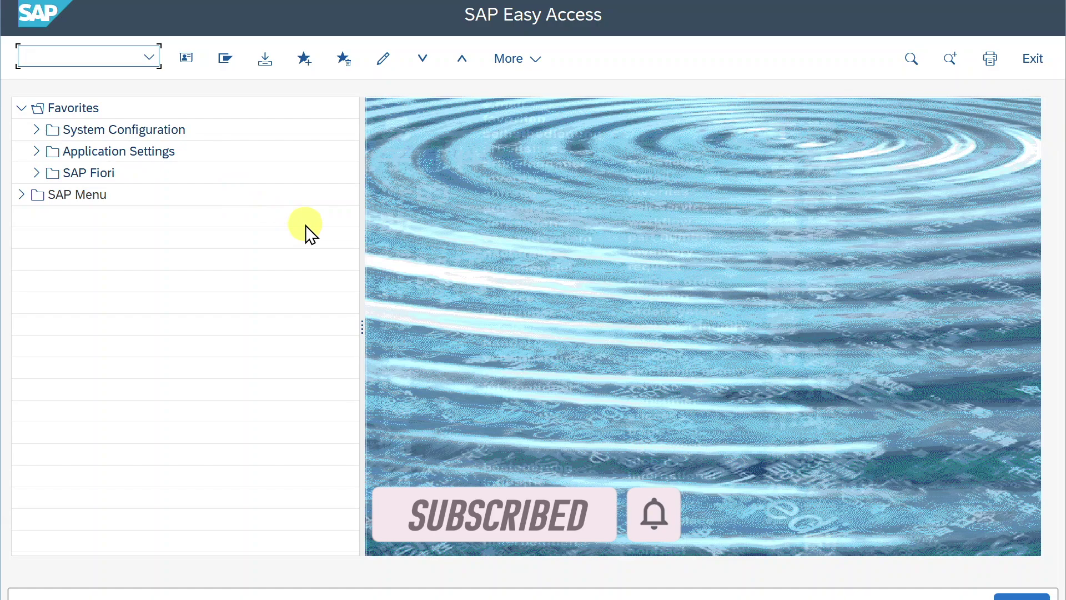
type("f110")
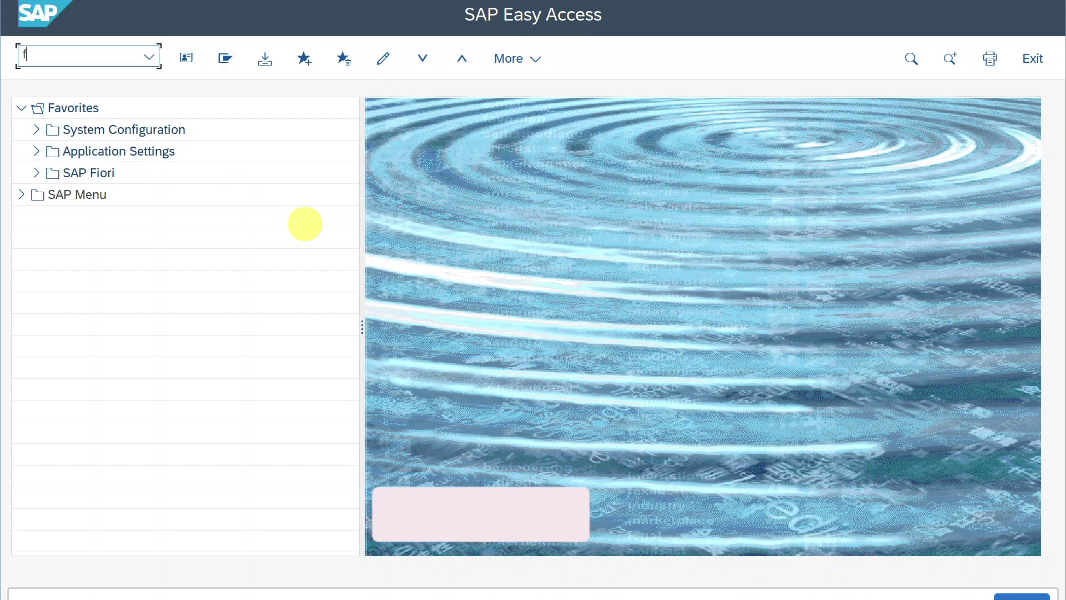
key("Return")
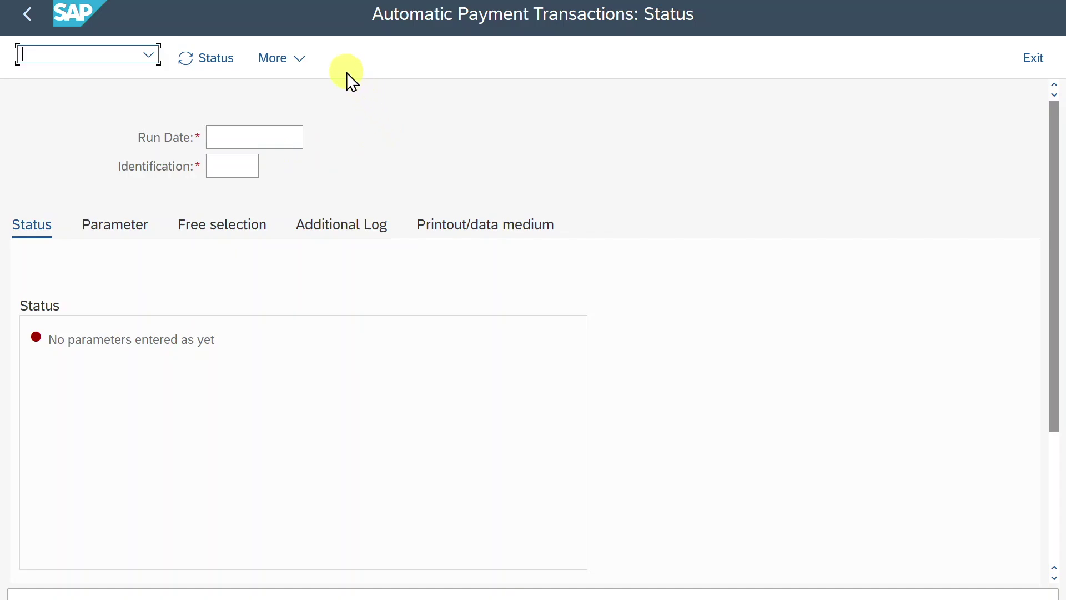
left_click(234, 140)
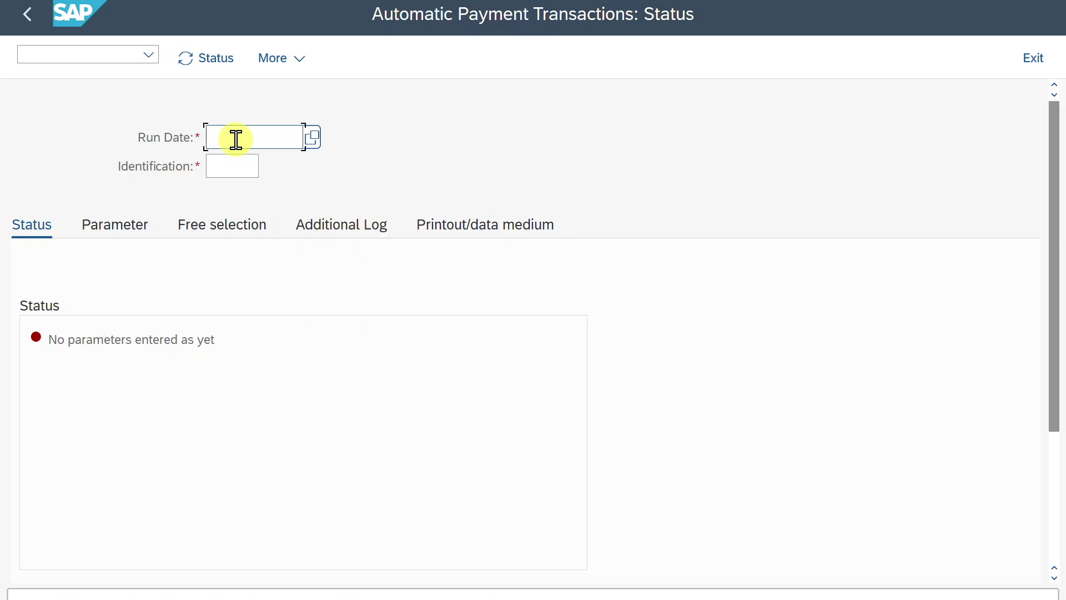
left_click(29, 20)
- Load workflow WS23200018 in the Workflow Builder, switch to change mode and activate its runtime version
left_click(75, 56)
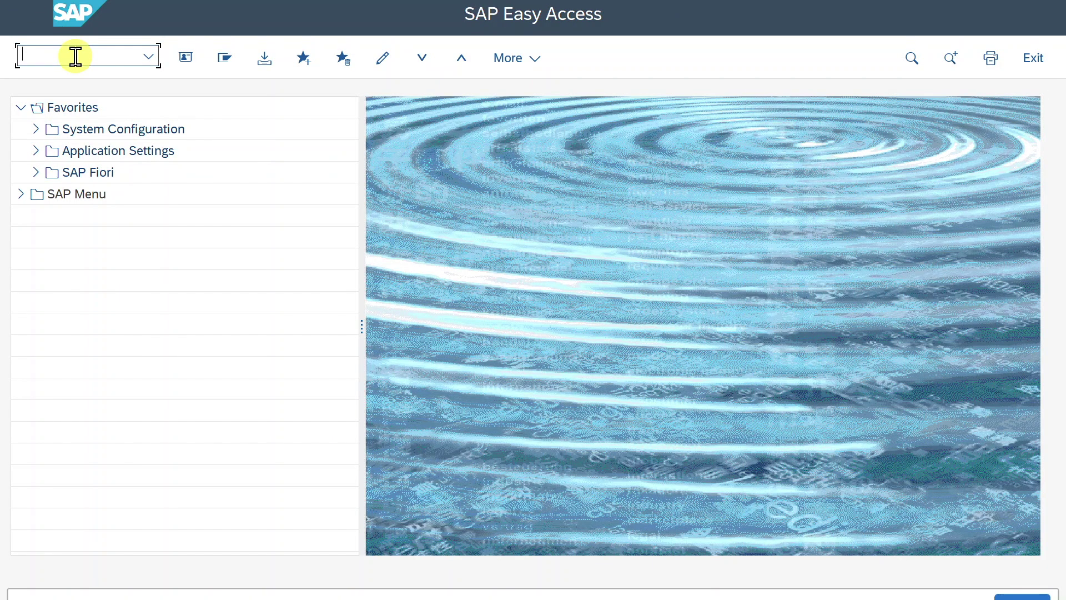
type("spdd")
key("Return")
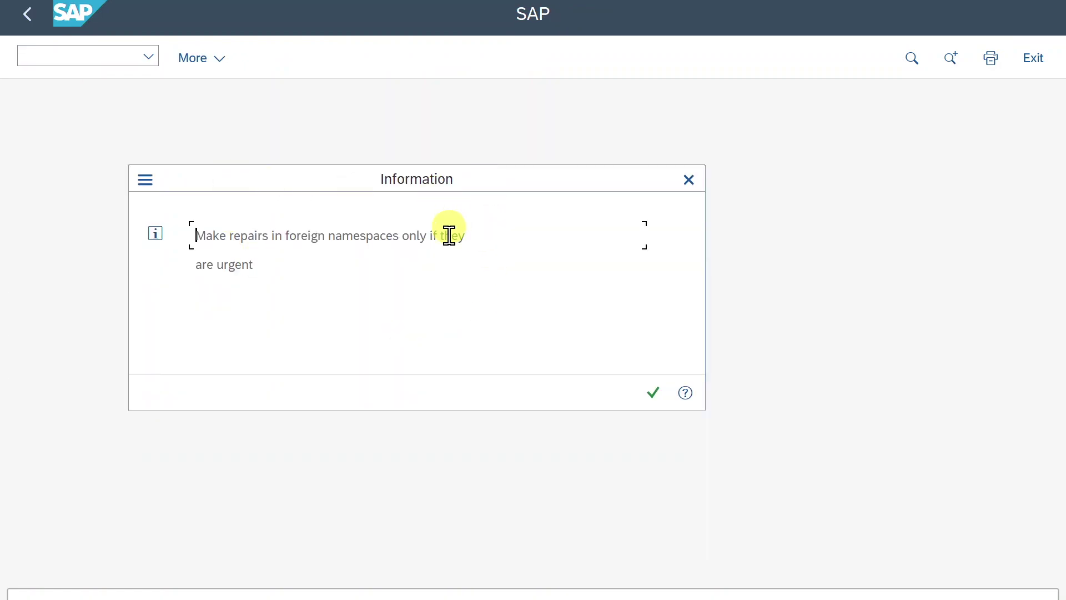
left_click(653, 392)
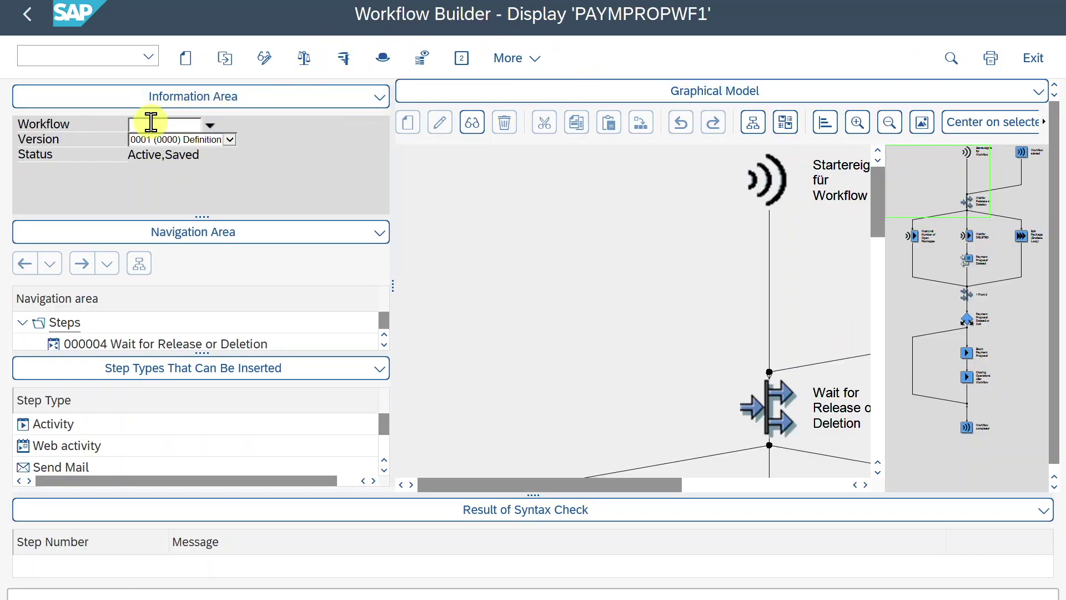
type("WS23200018")
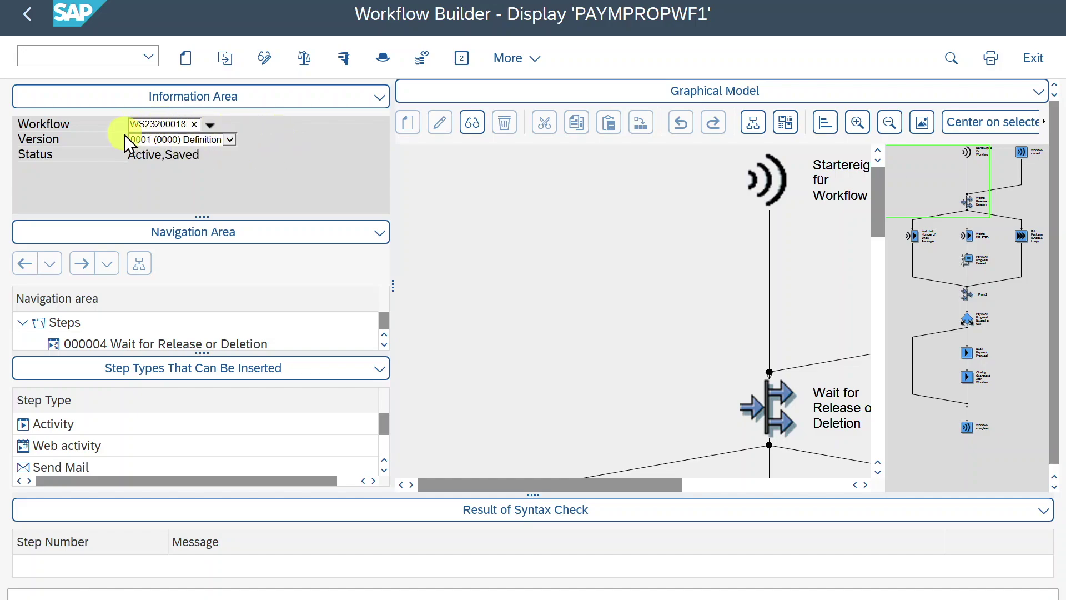
key("Return")
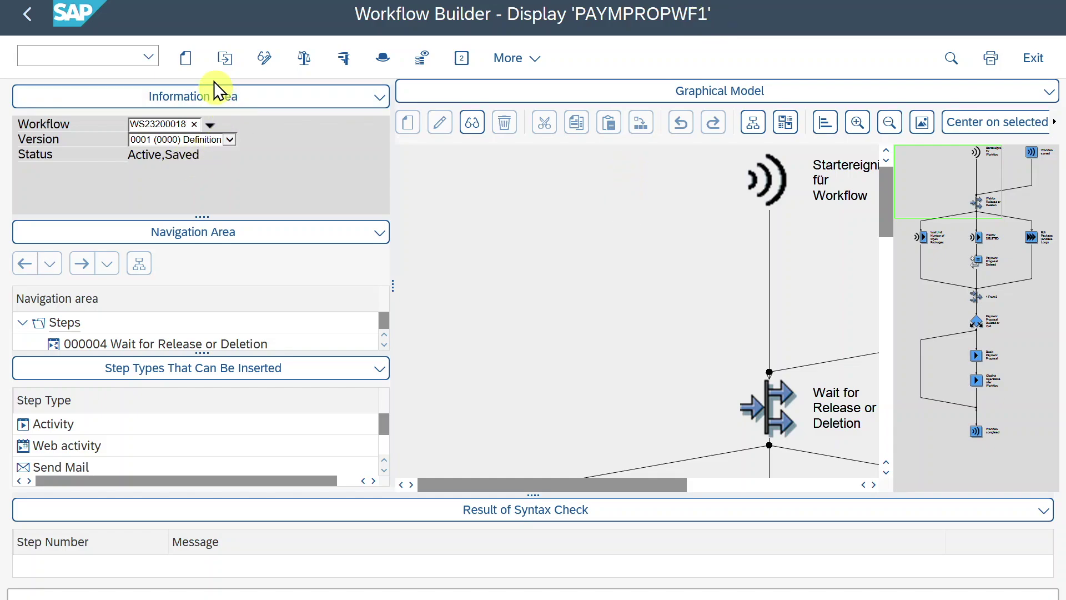
left_click(267, 56)
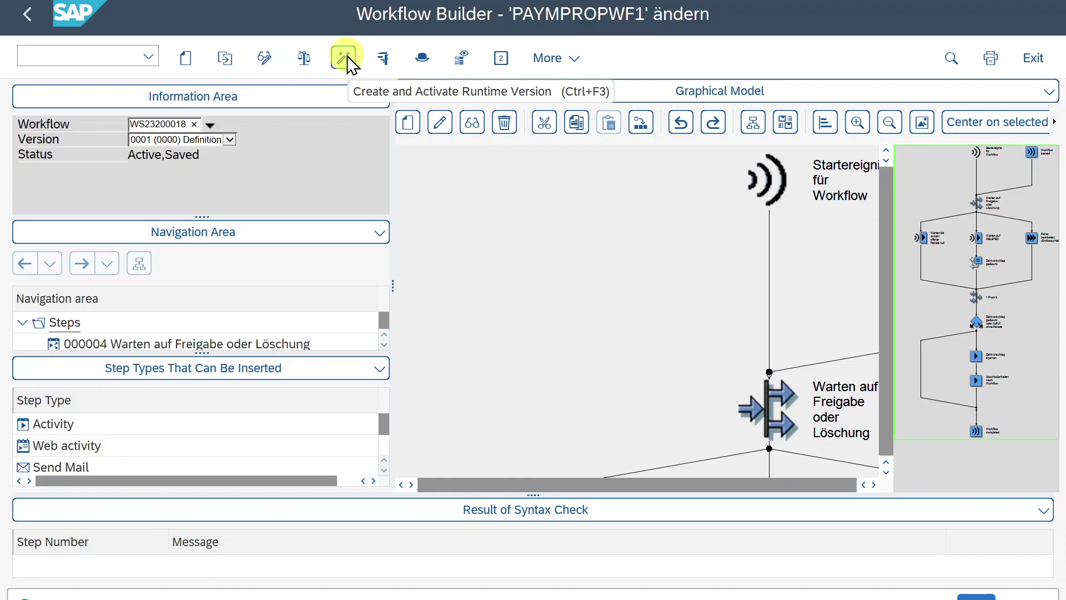
left_click(345, 57)
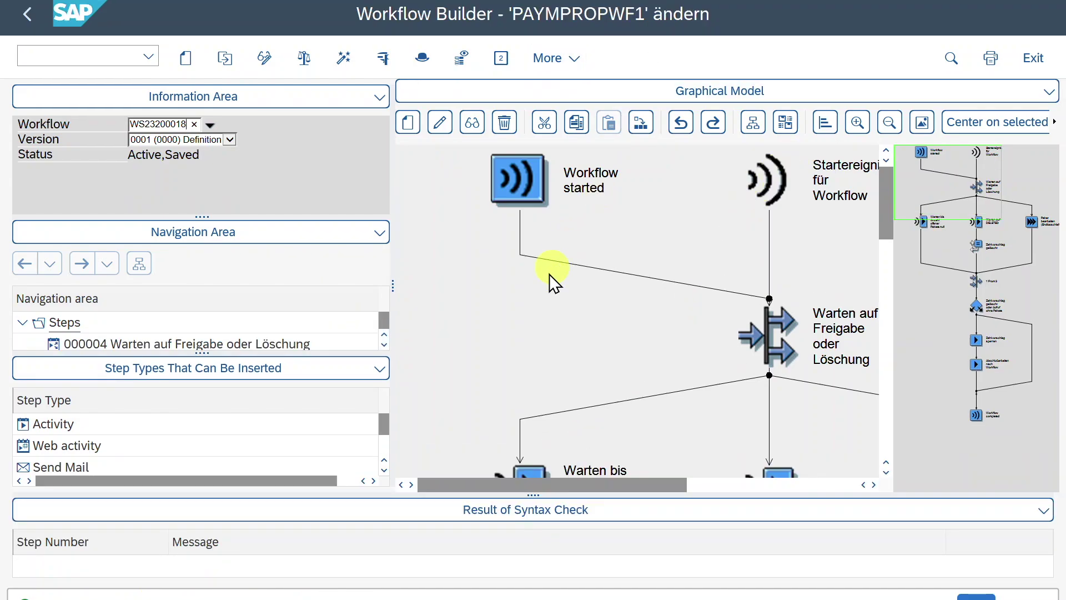
- In SWE2, search event linkages for object category CL and type CL_PAYMENT_PROPOSAL_WF
left_click(60, 61)
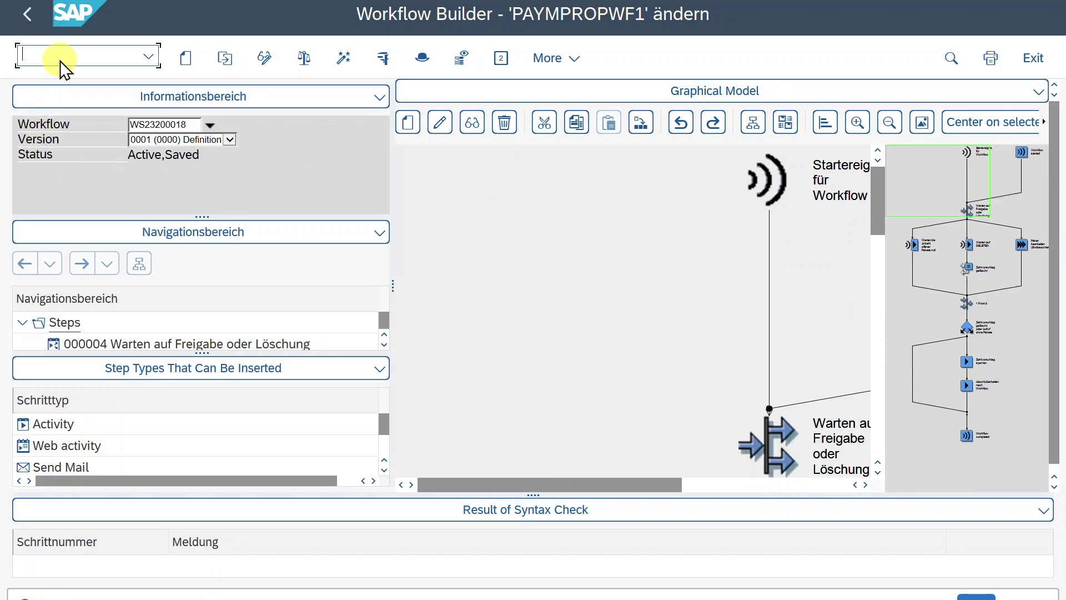
type("/nswe2")
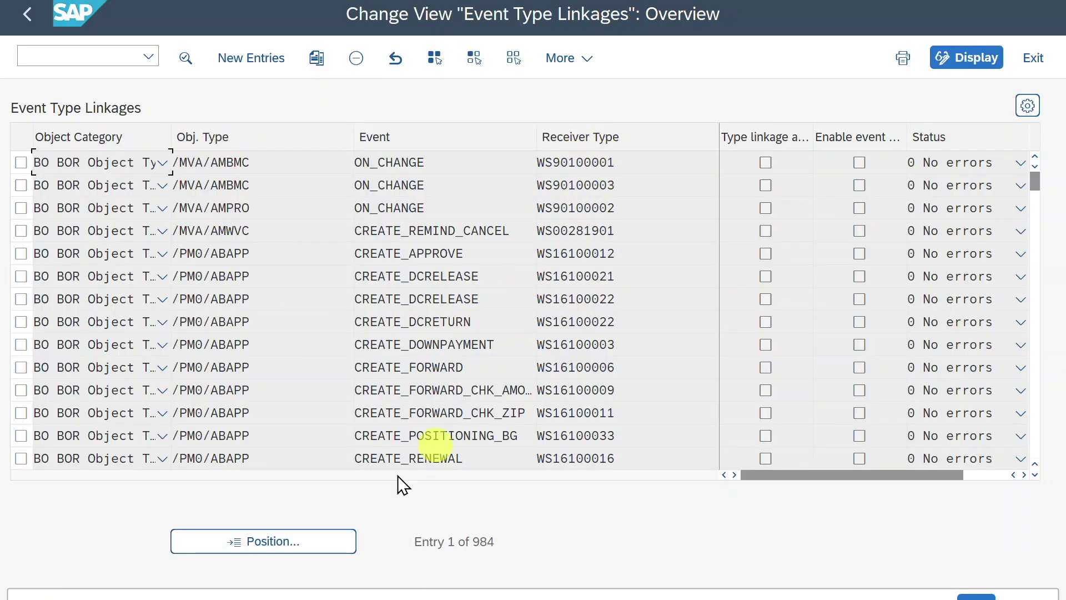
left_click(335, 534)
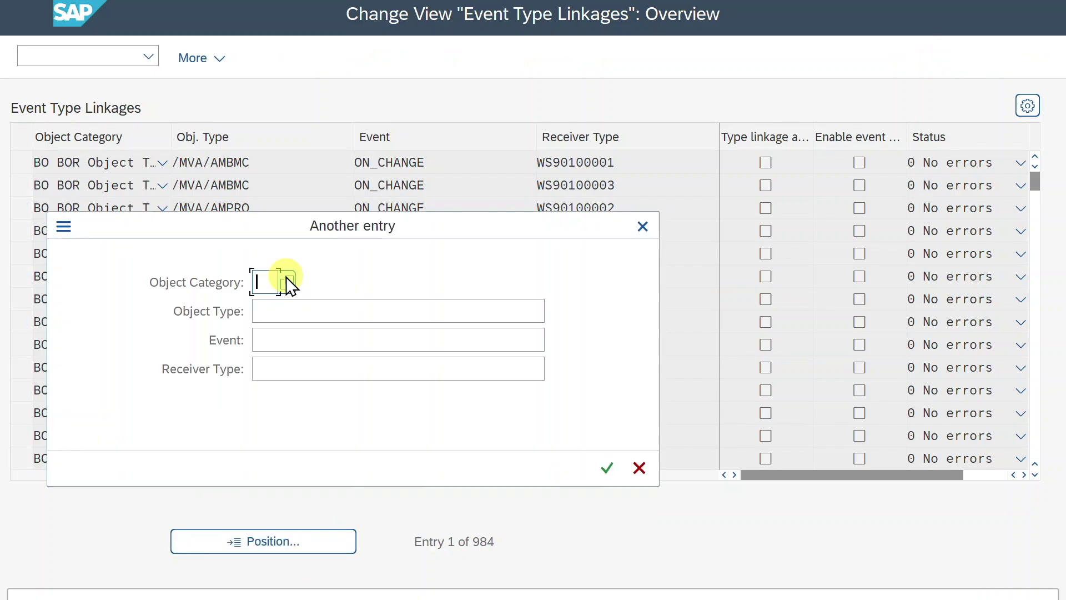
type("CL")
key("Tab")
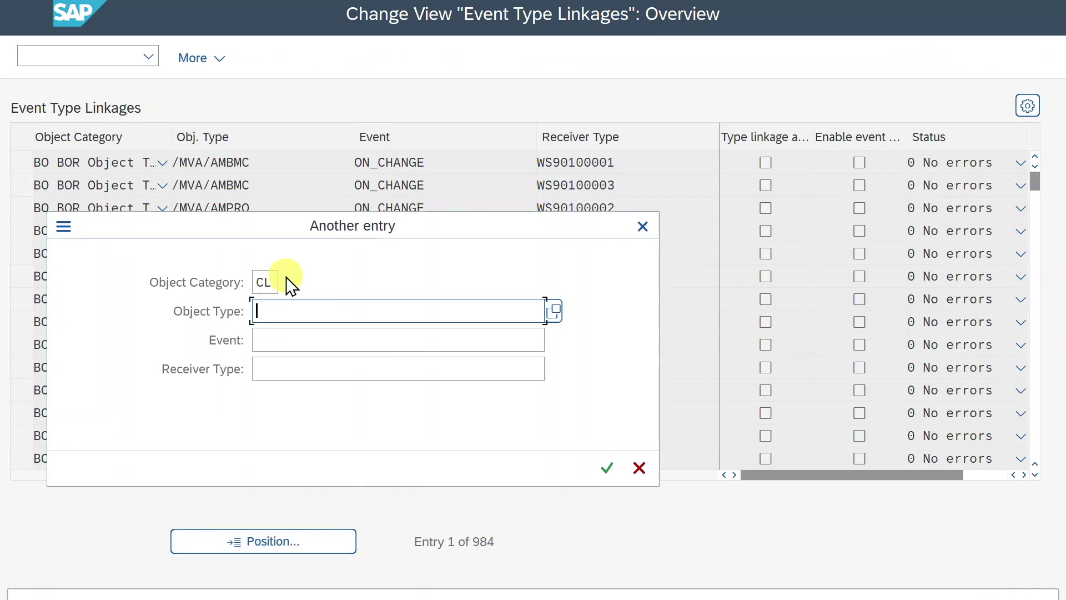
type("CL_P")
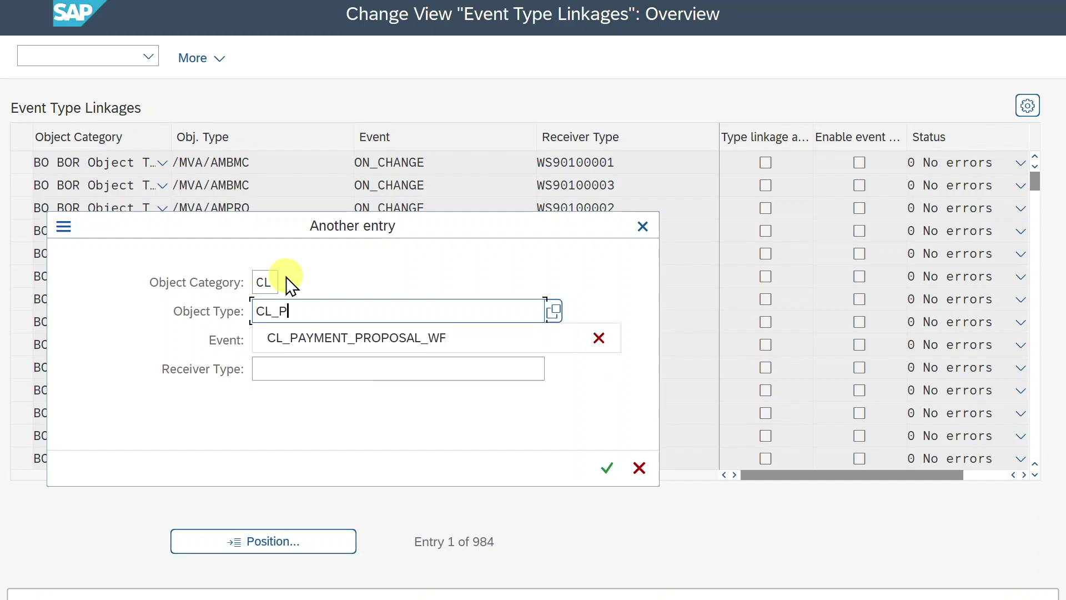
type("AY")
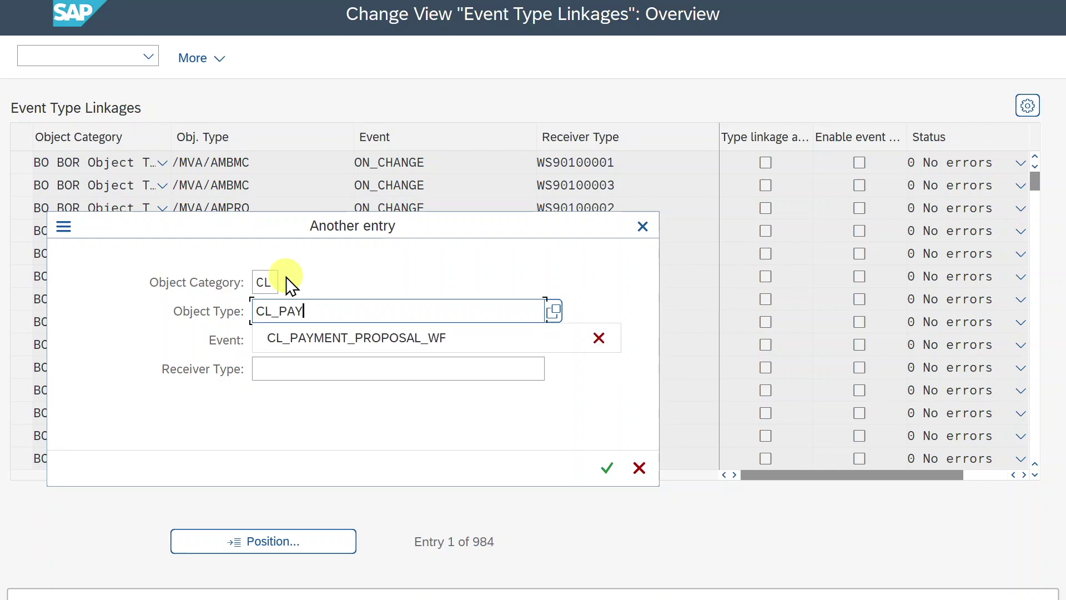
left_click(357, 334)
- Add event CREATED and receiver WS23200018, jump to that linkage and open its details
left_click(345, 346)
type("C")
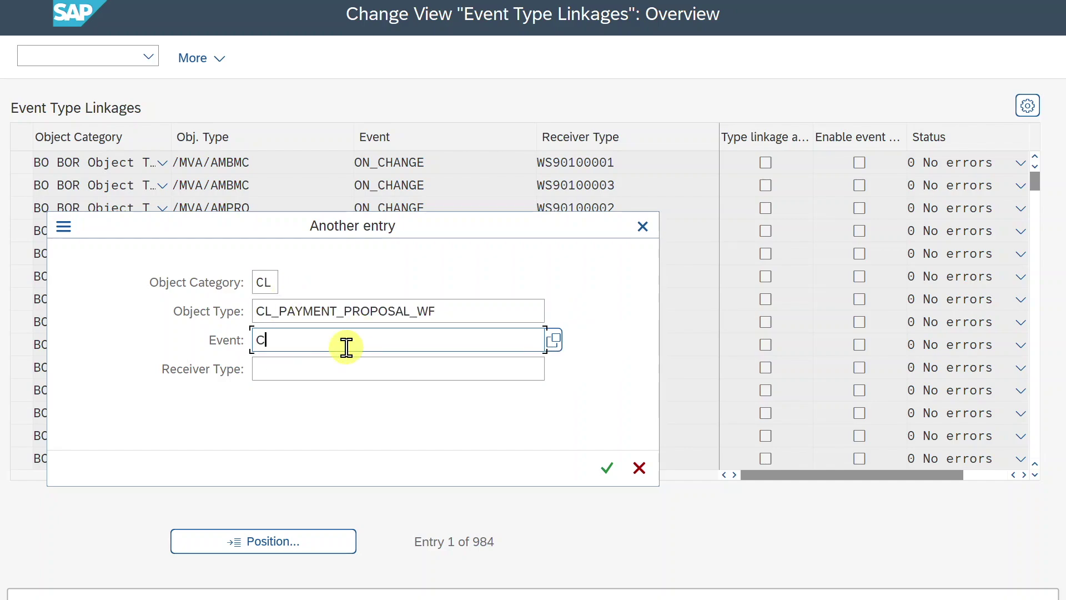
type("REATED")
key("Tab")
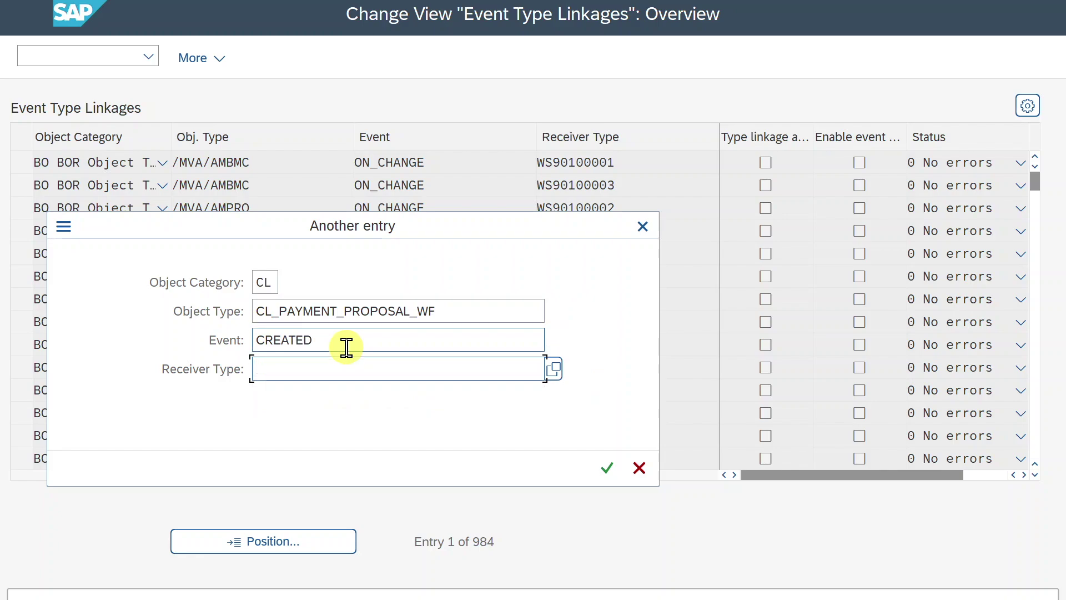
type("WS23200018")
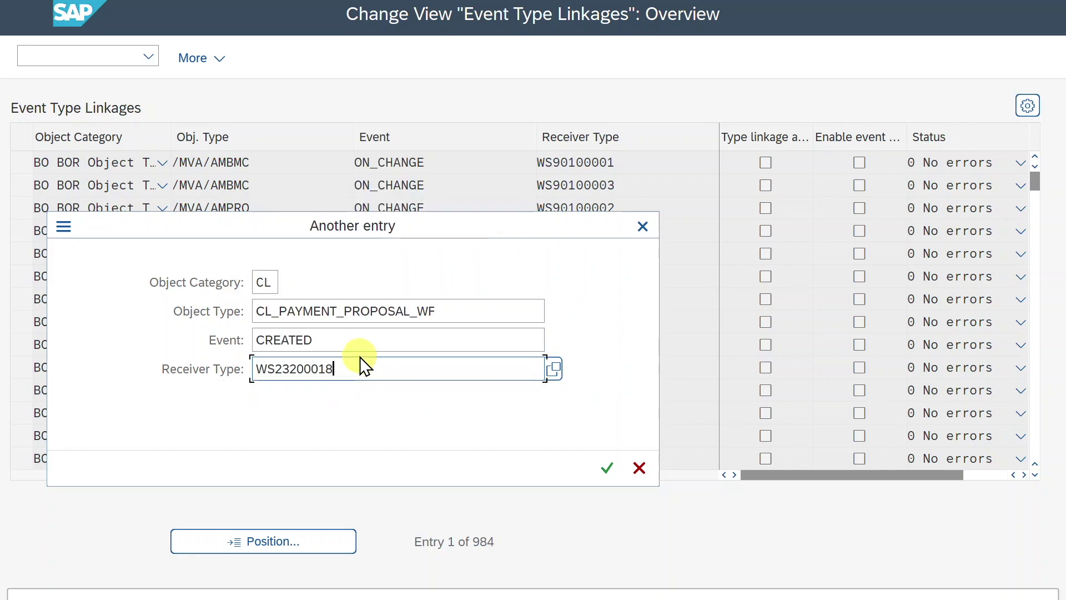
left_click(616, 469)
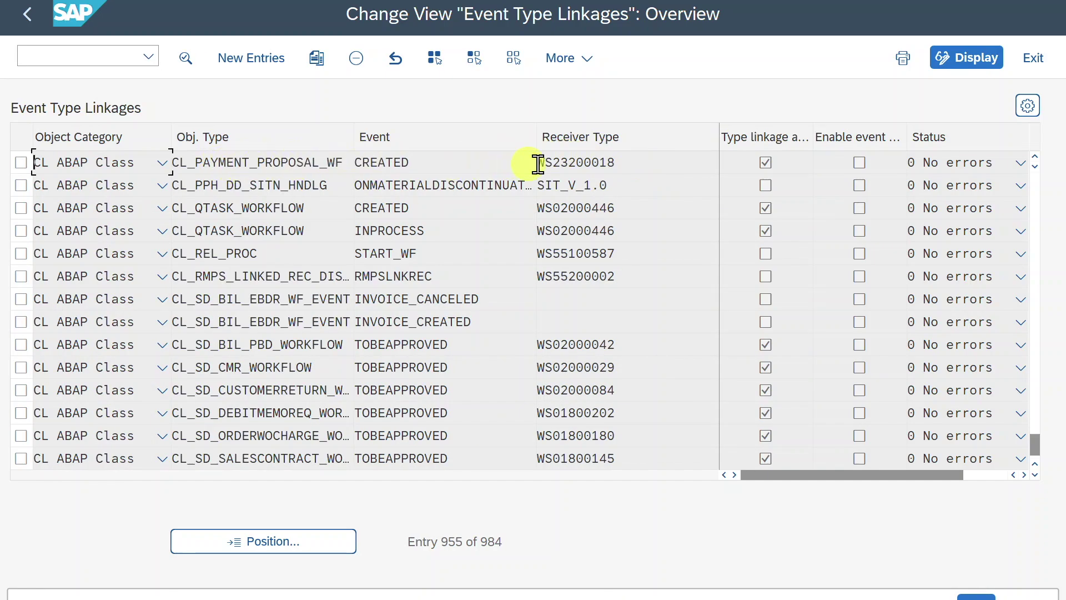
double_click(574, 162)
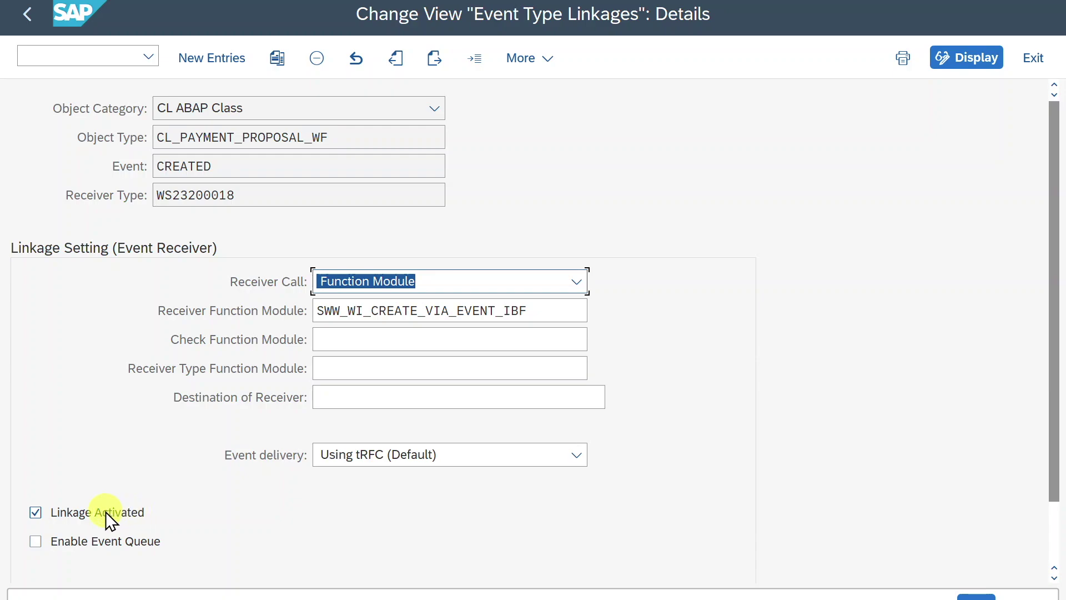
left_click(354, 345)
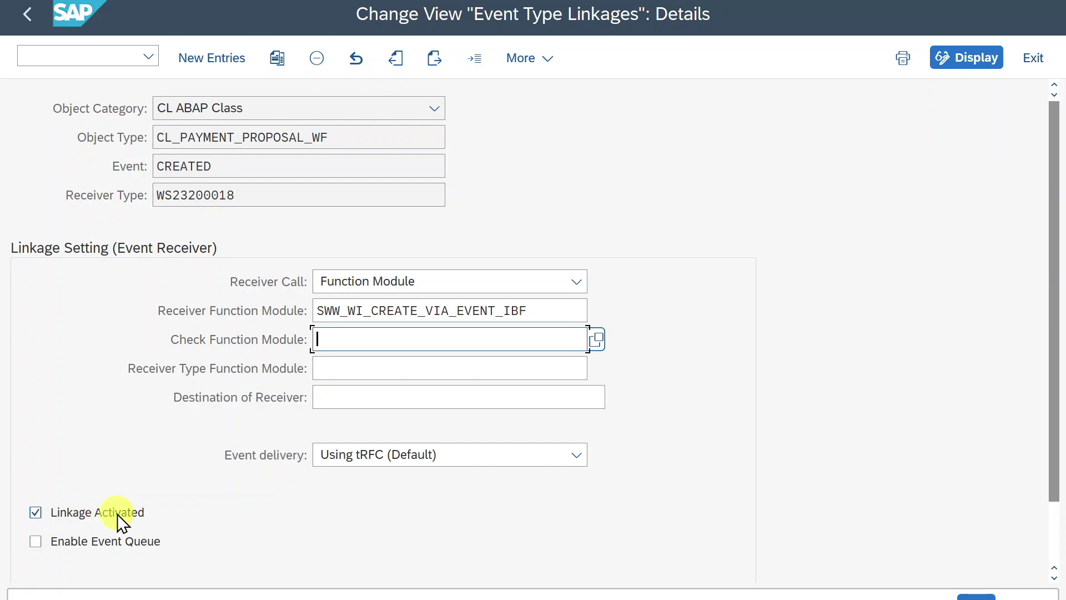
- In PFTC, search all workflow templates through the Task value help
left_click(116, 55)
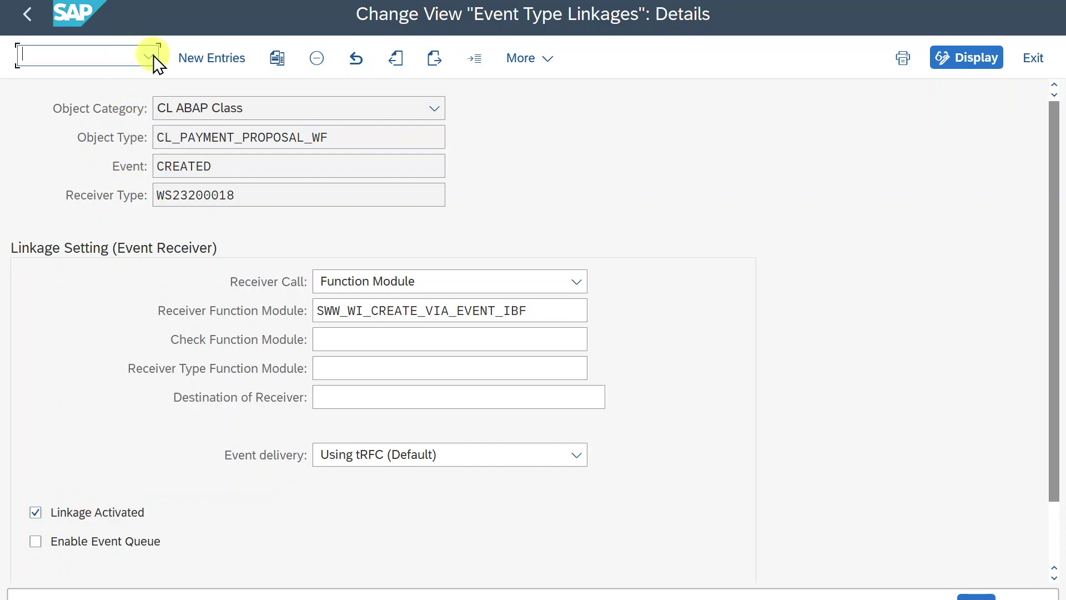
type("/npftc")
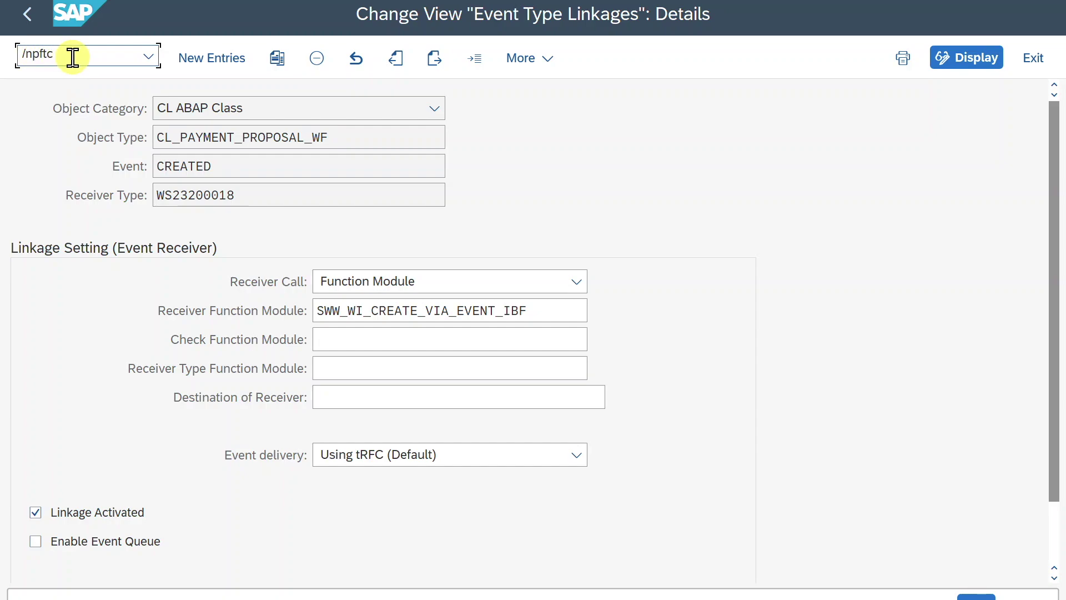
key("Return")
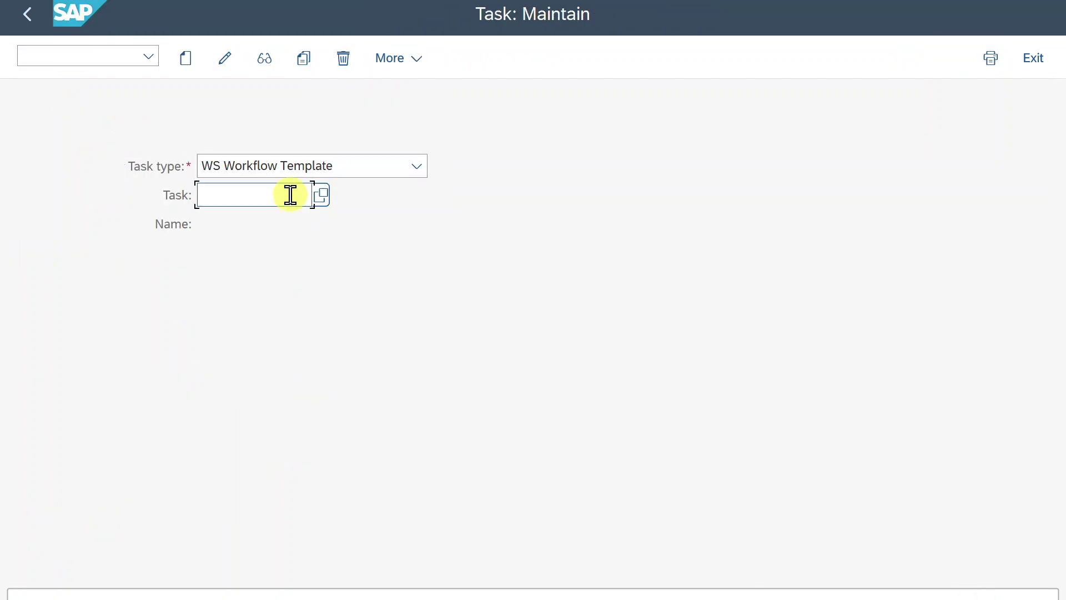
left_click(320, 195)
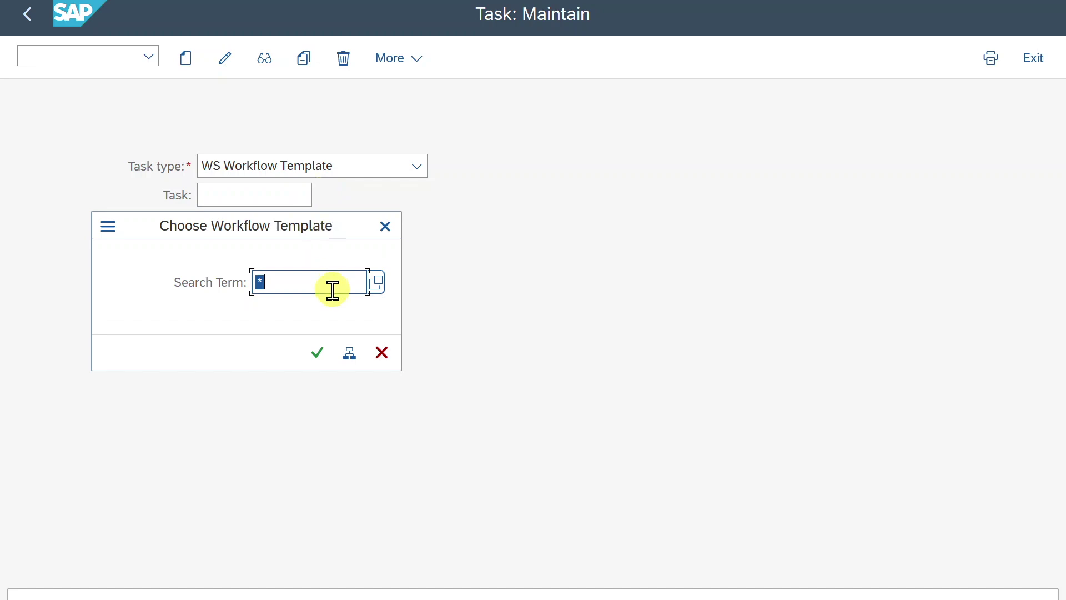
left_click(375, 284)
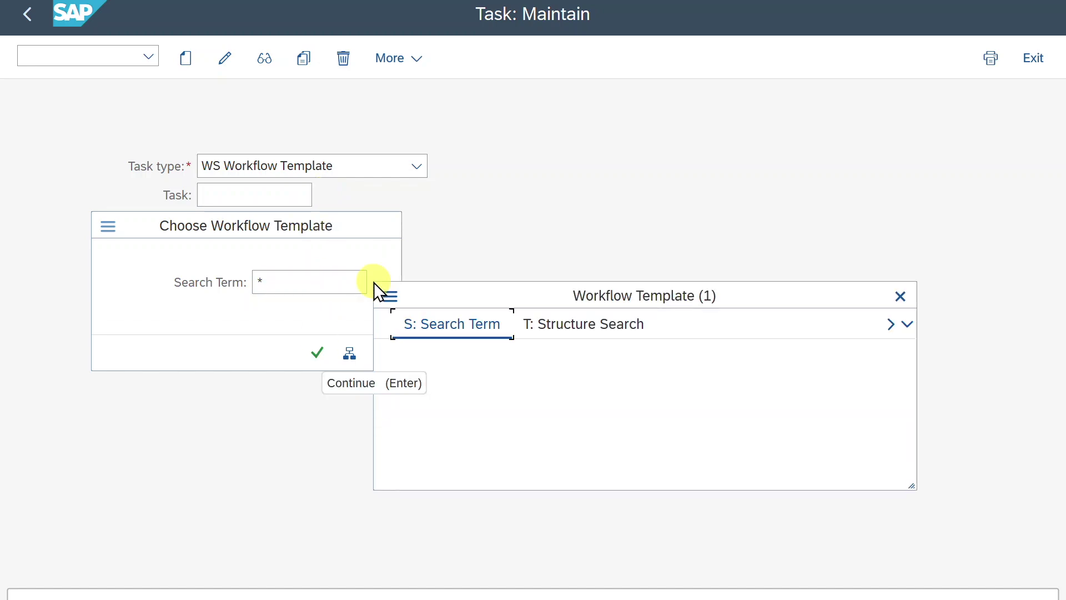
left_click(683, 492)
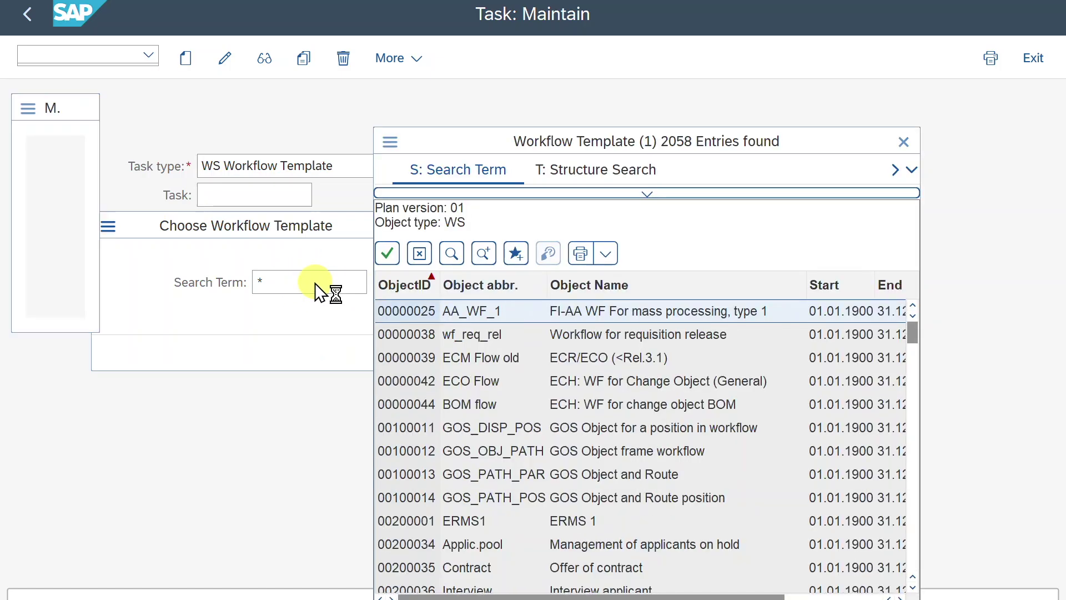
- Pick template 23200018 Payment Proposal Processing, display it and view its triggering events
left_click_drag(541, 144, 627, 66)
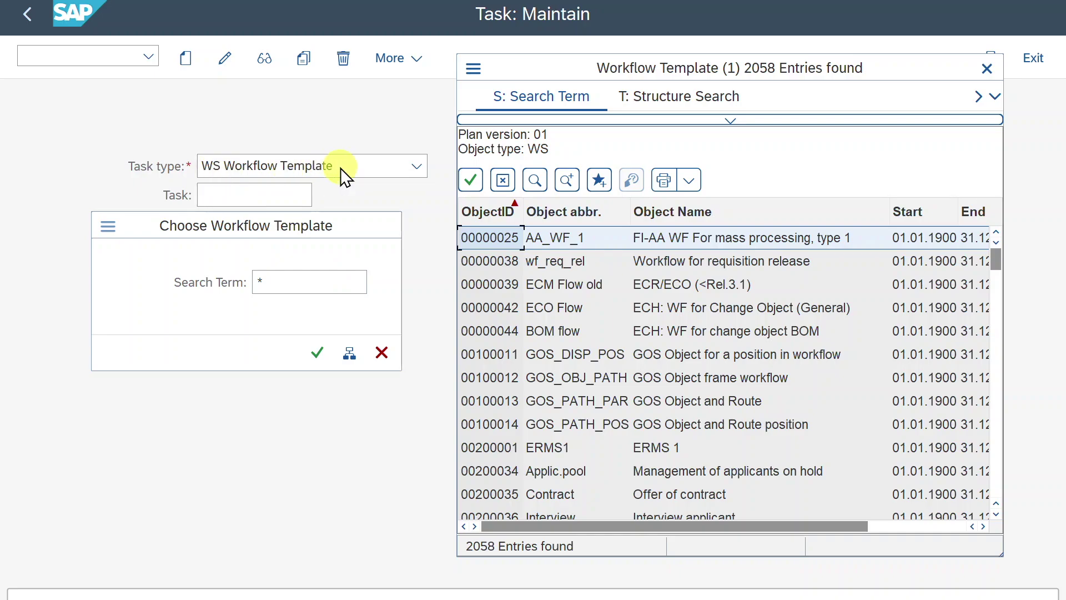
scroll(757, 291, "down", 14)
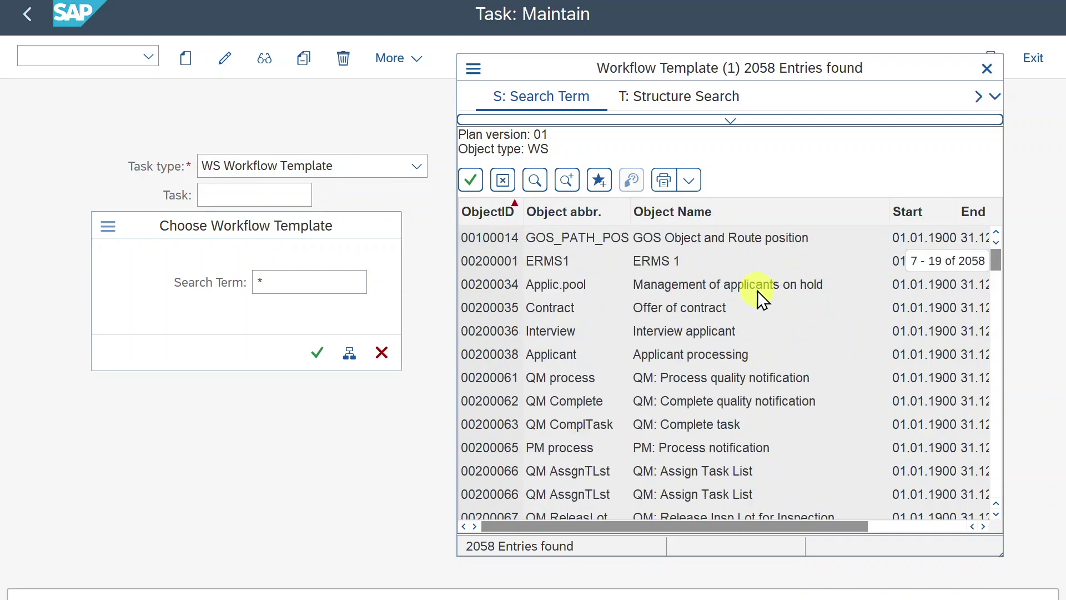
scroll(758, 291, "down", 20)
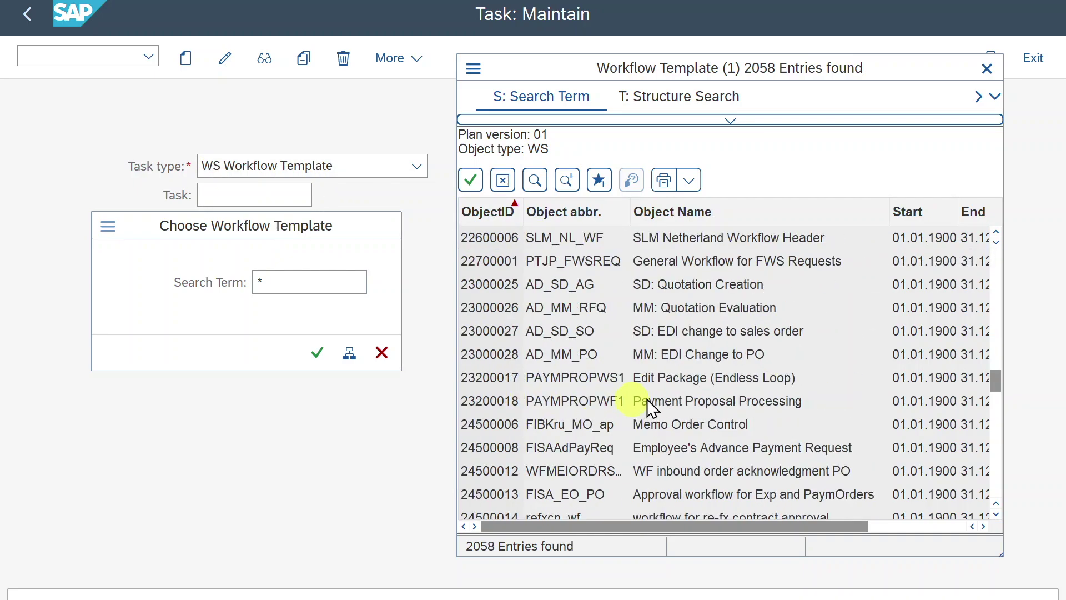
double_click(564, 398)
left_click(311, 352)
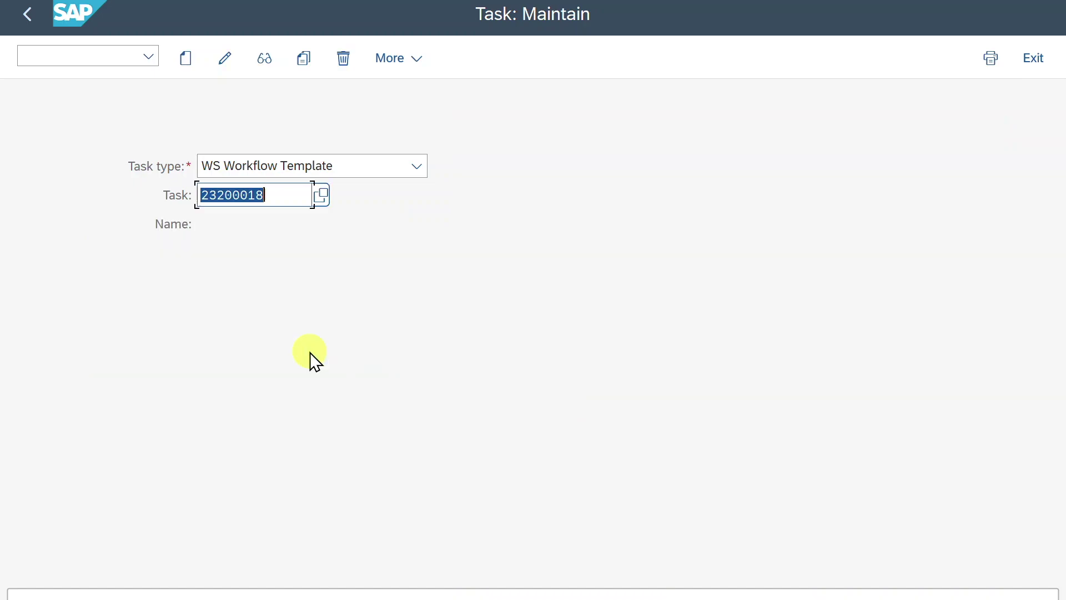
left_click(264, 59)
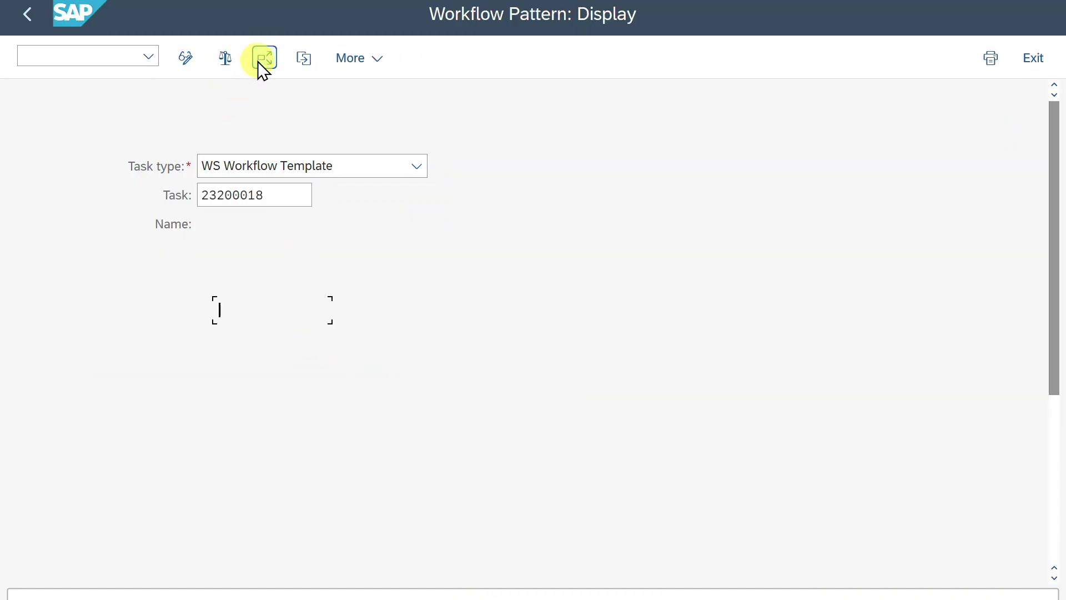
left_click(387, 222)
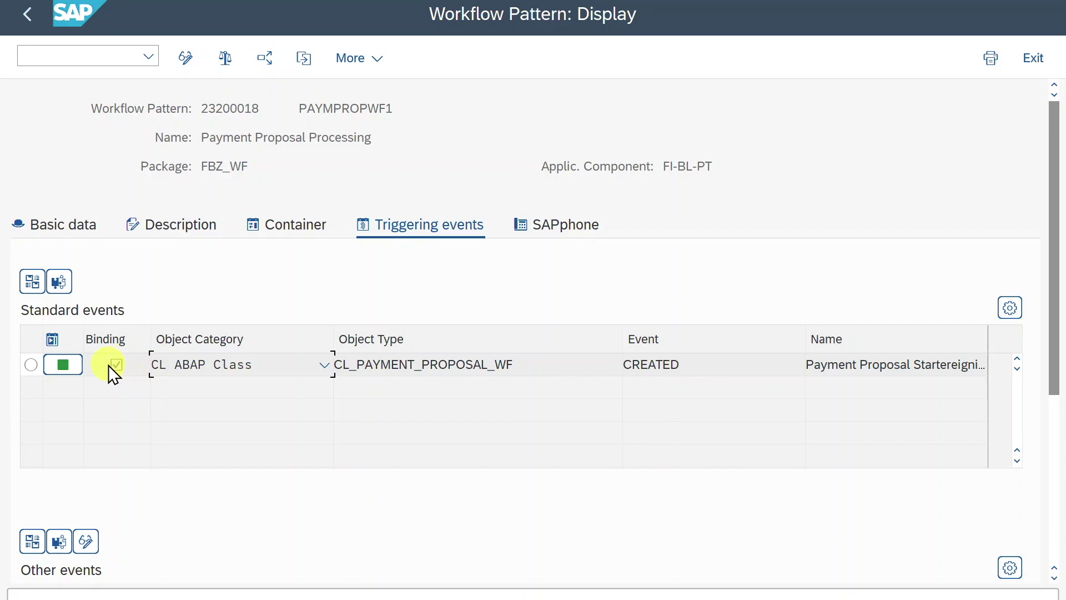
left_click(107, 57)
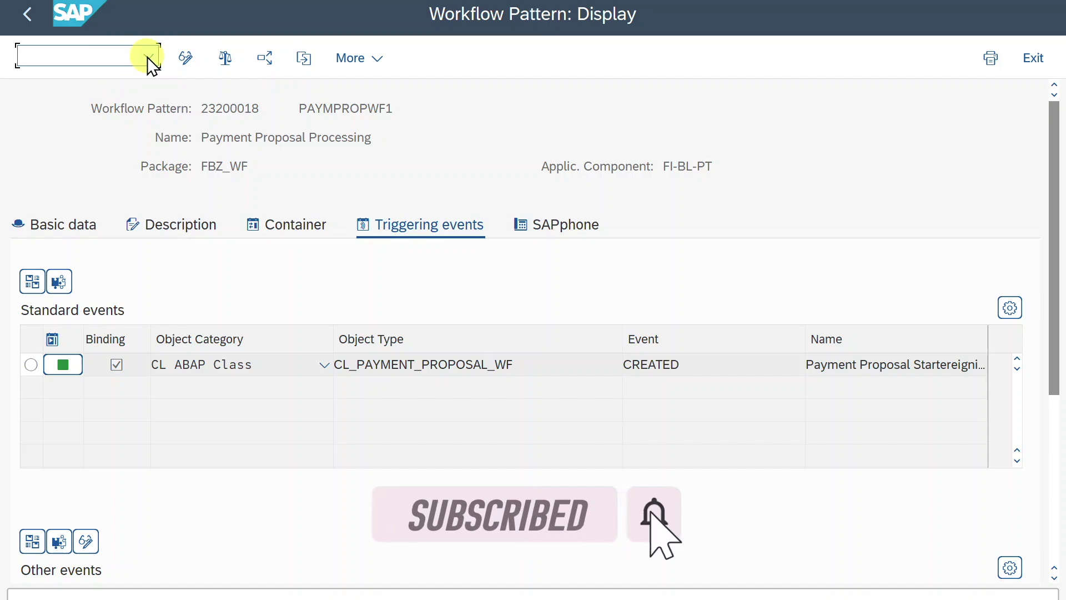
- In F110WFR, create a new workflow activation entry for company code 1010
type("/nF110WFR")
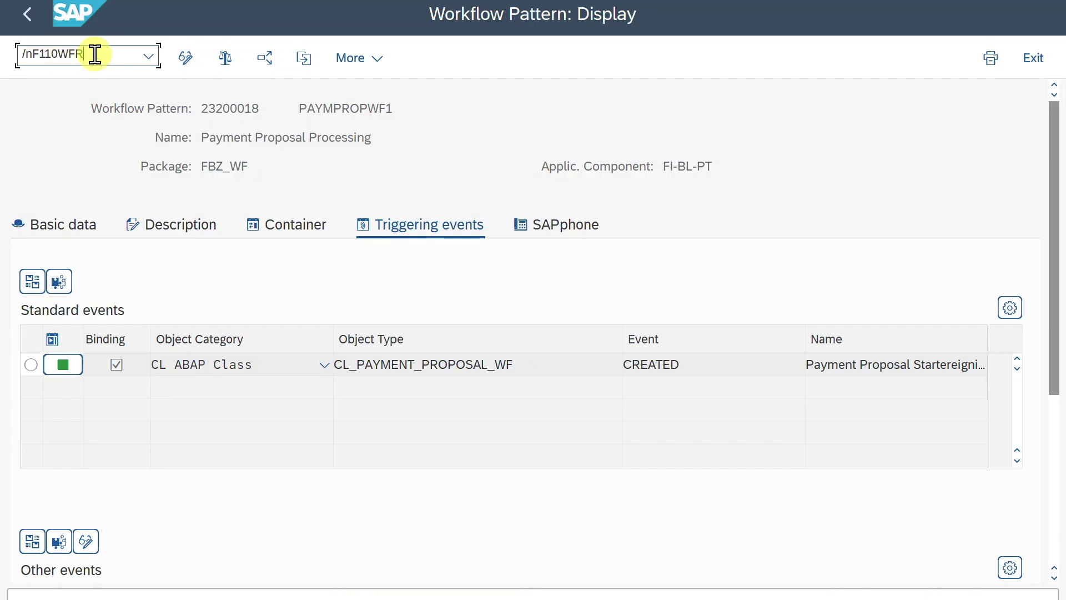
key("Return")
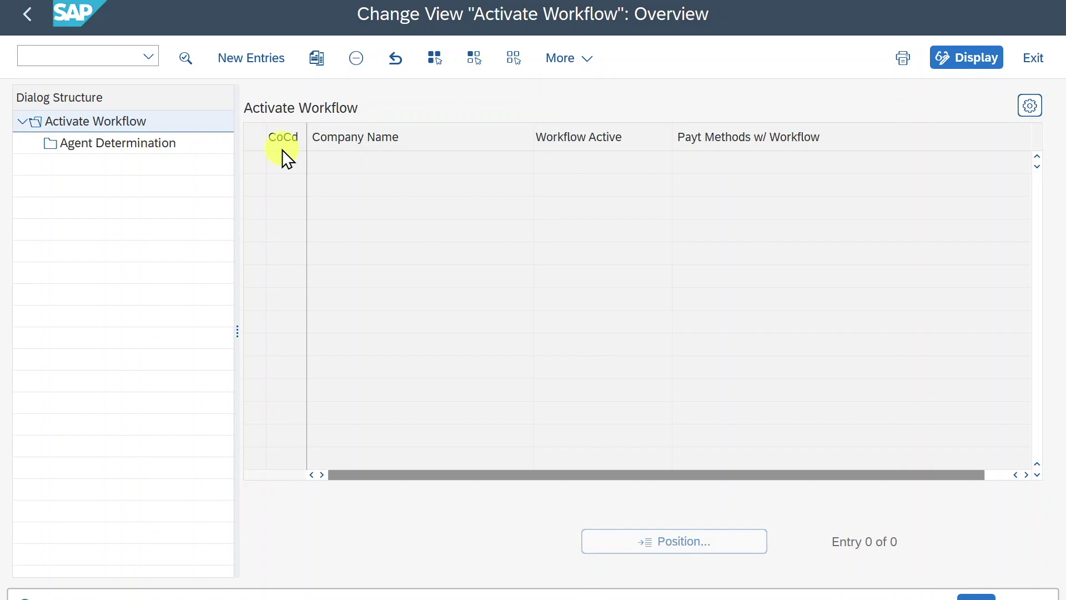
left_click(269, 62)
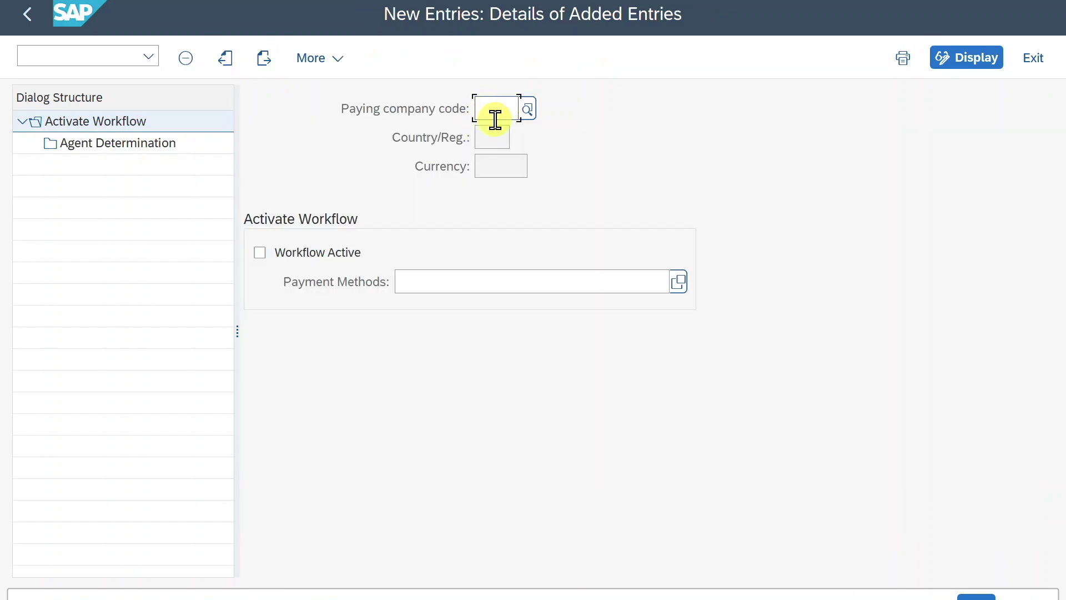
type("1010")
key("Return")
- Check the derived country DE and currency EUR, and tick Workflow Active
key("Tab")
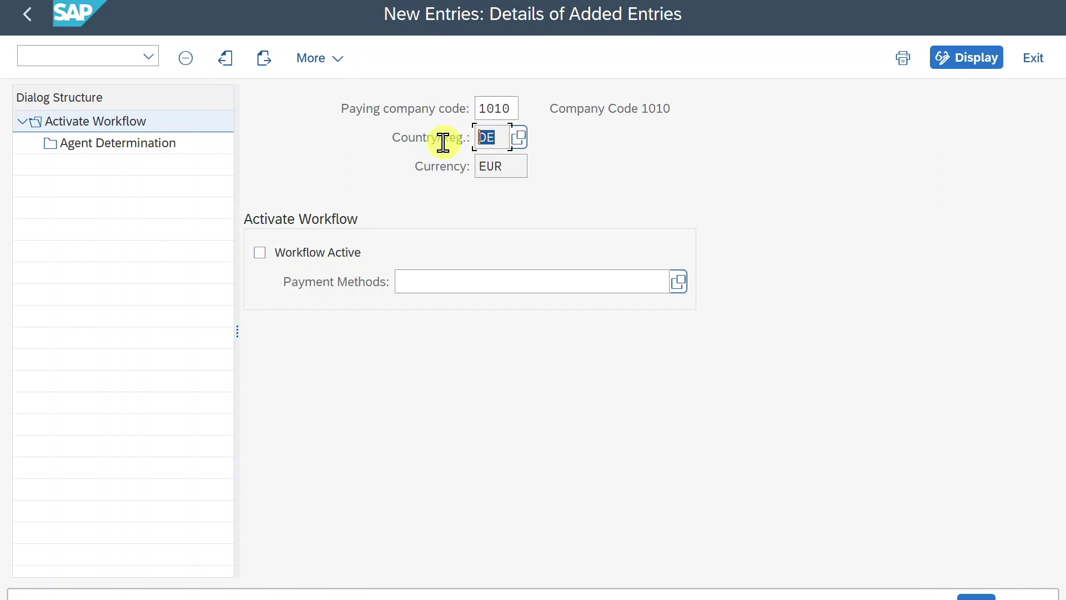
left_click_drag(483, 166, 511, 167)
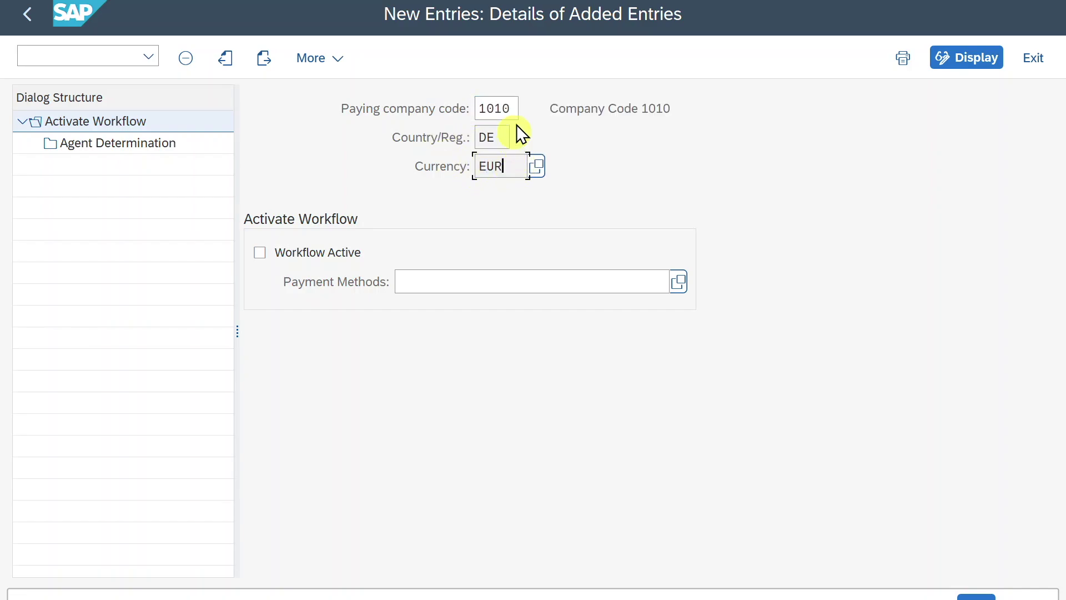
double_click(511, 106)
left_click(499, 146)
left_click(301, 251)
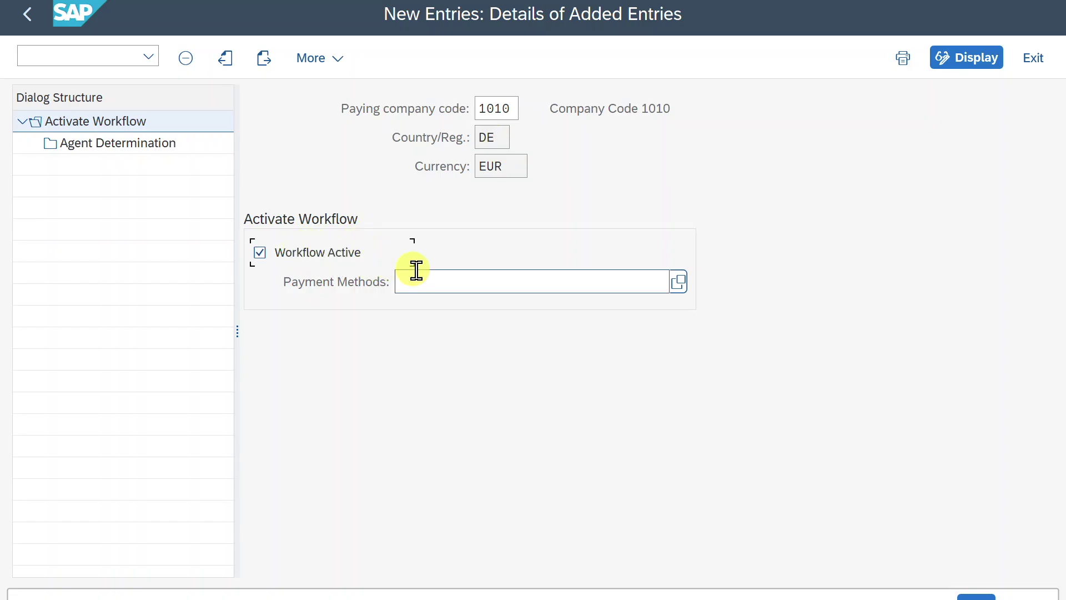
- Select payment methods Direct Debit, Foreign bank transfer and SEPA Credit Transfer, giving EFT
left_click(437, 277)
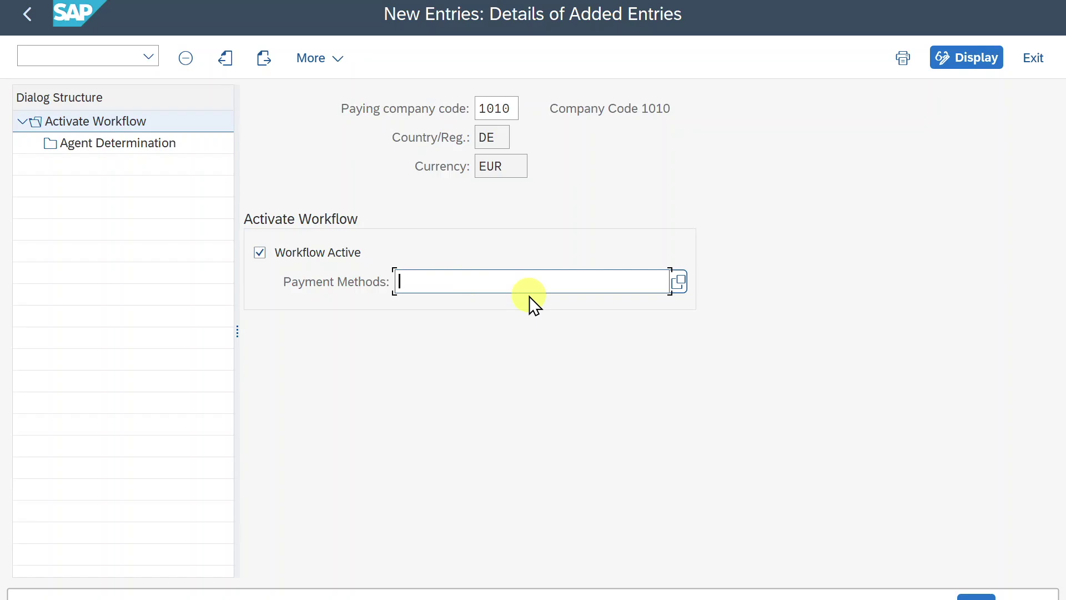
left_click(640, 301)
left_click(682, 275)
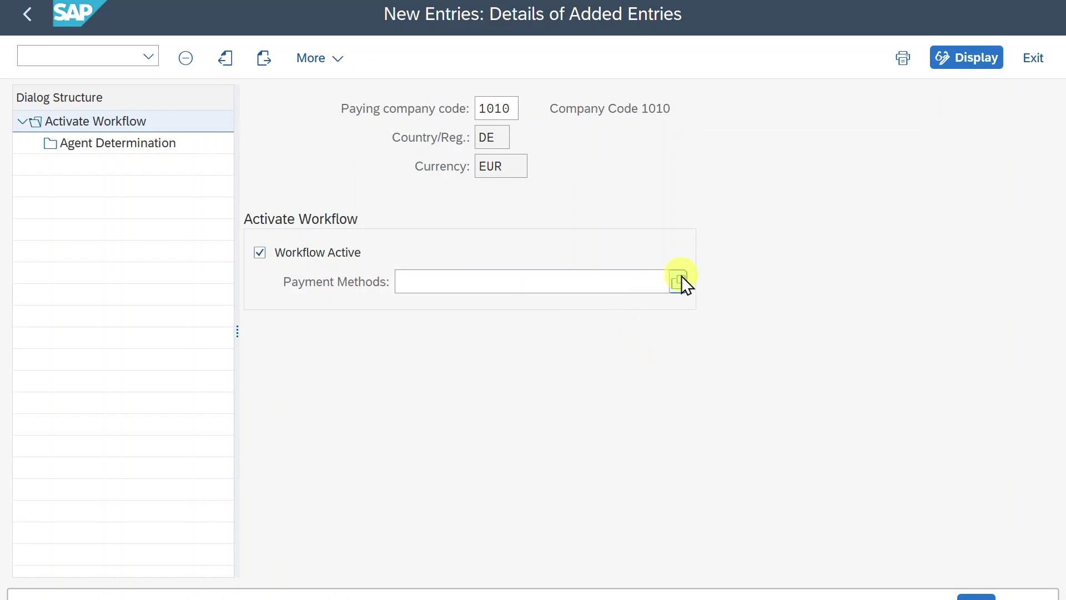
left_click(509, 348)
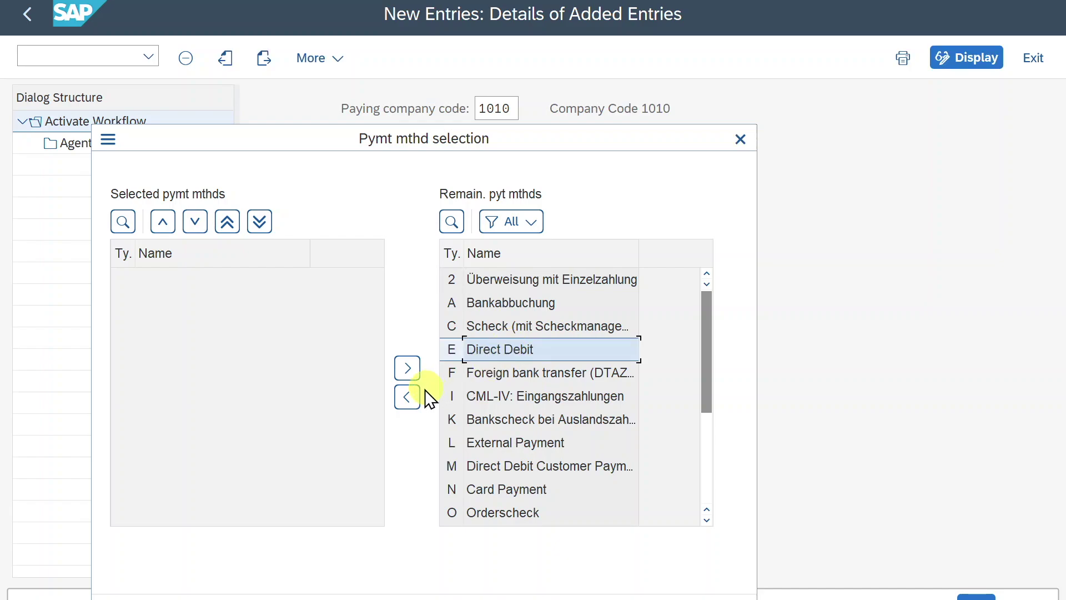
left_click(412, 401)
left_click(405, 402)
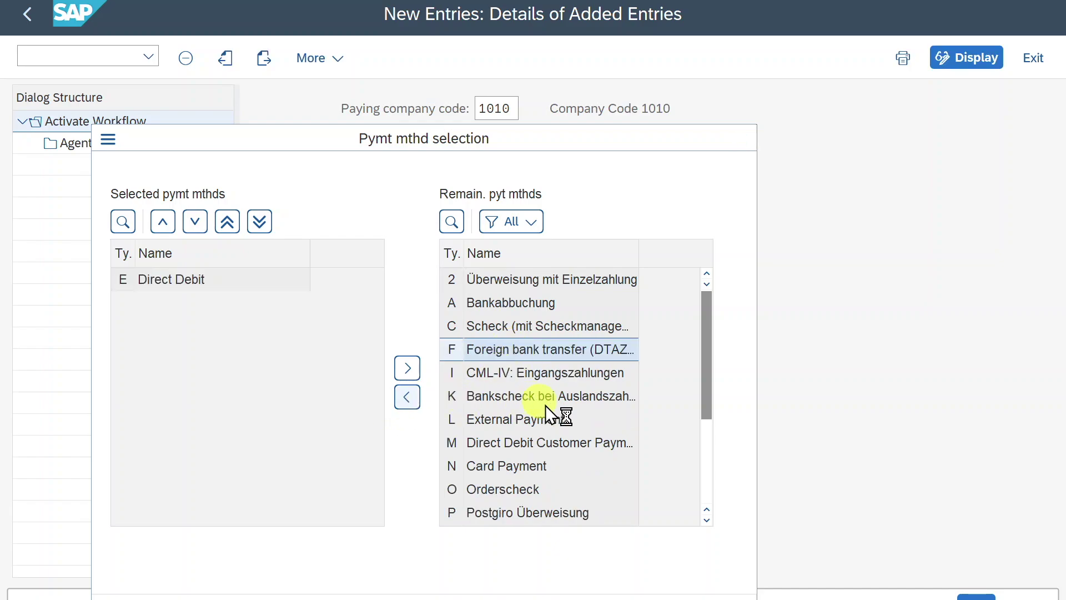
scroll(494, 428, "down", 2)
left_click(494, 427)
left_click(411, 400)
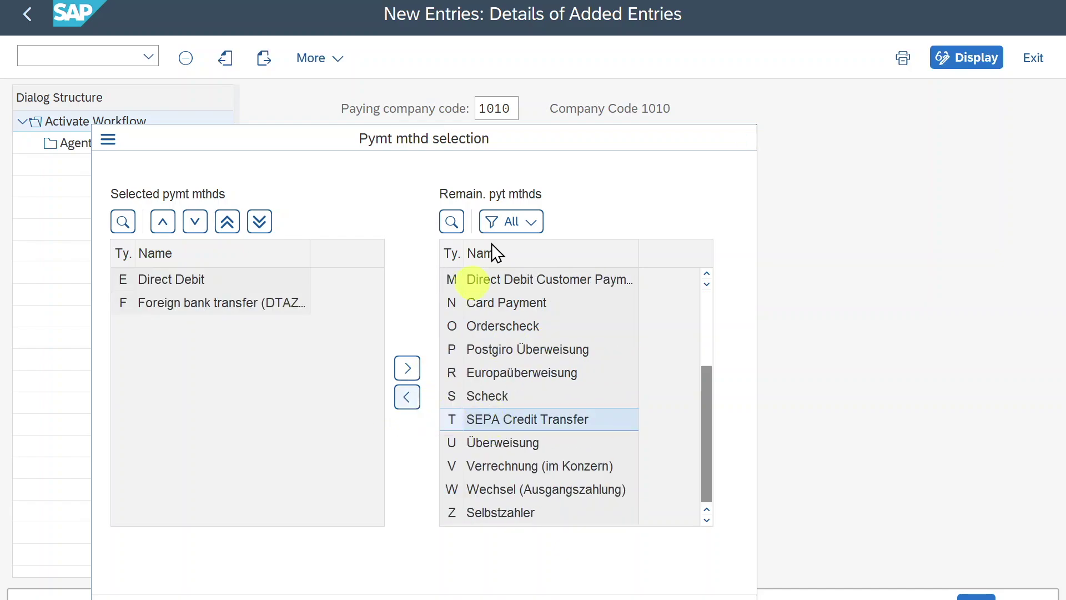
left_click(766, 517)
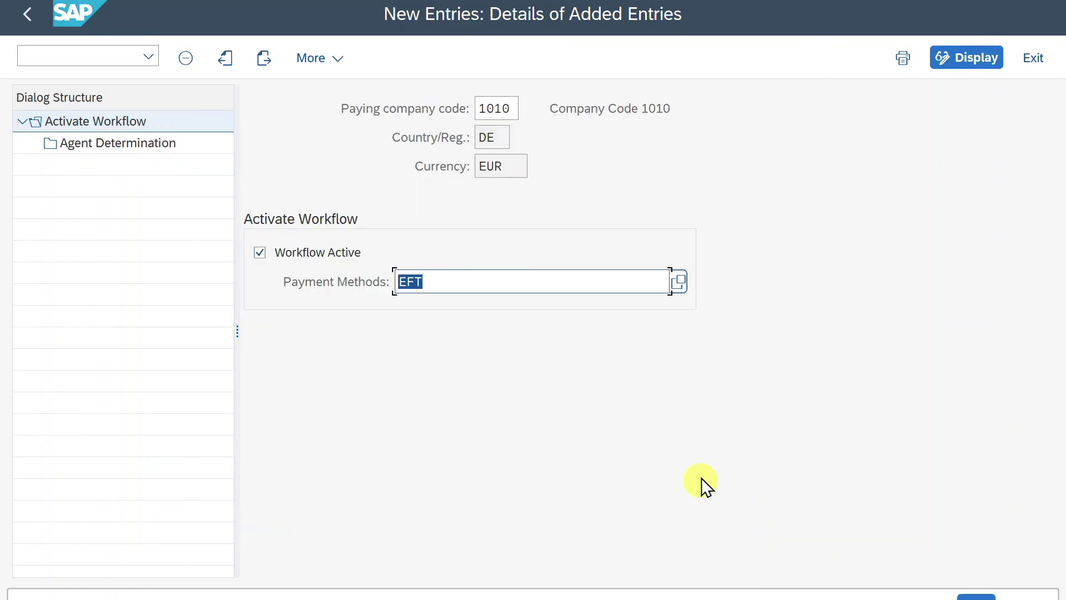
left_click(445, 280)
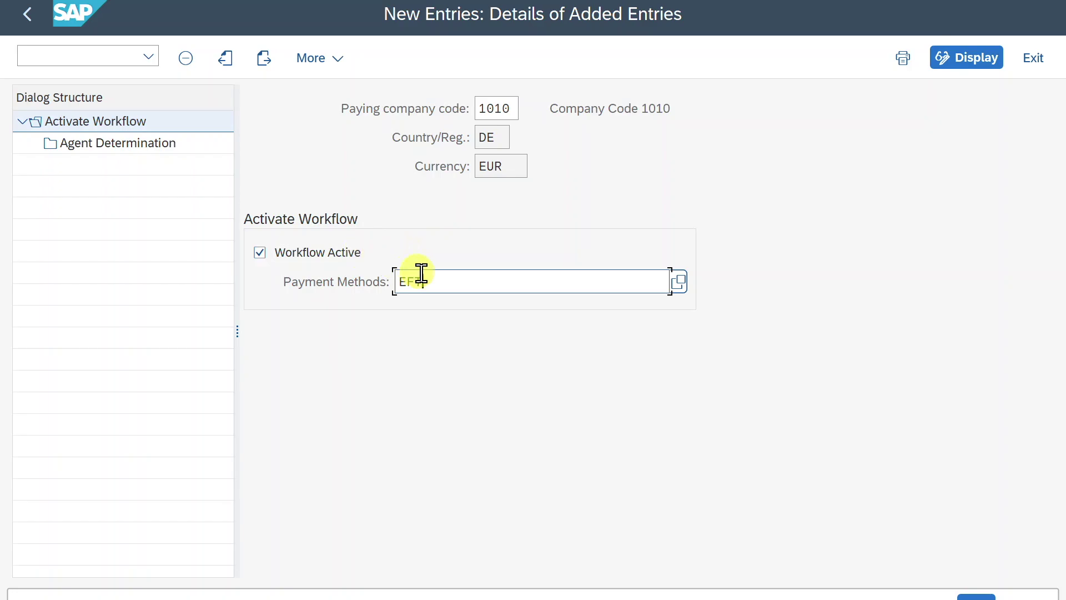
double_click(406, 284)
left_click(440, 278)
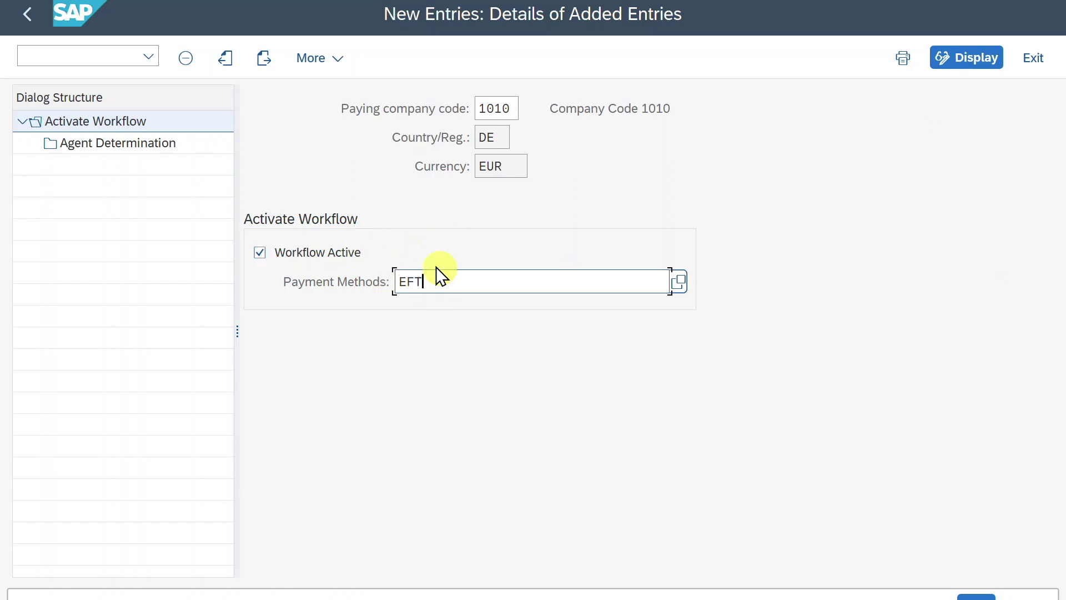
- Open Agent Determination for company code 1010, start new entries and view the rules help text
left_click(116, 147)
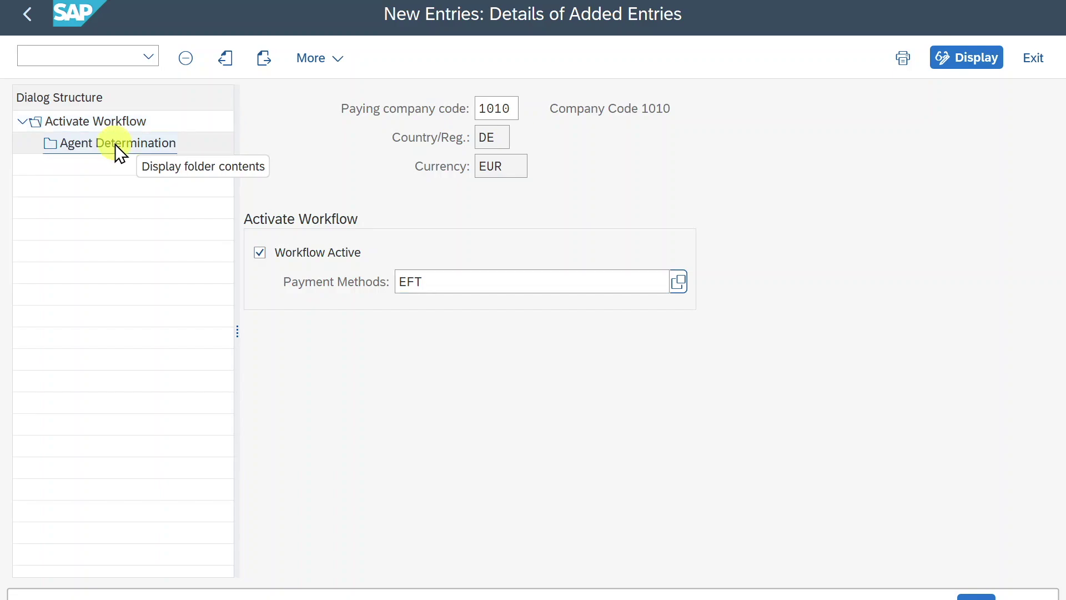
left_click(225, 58)
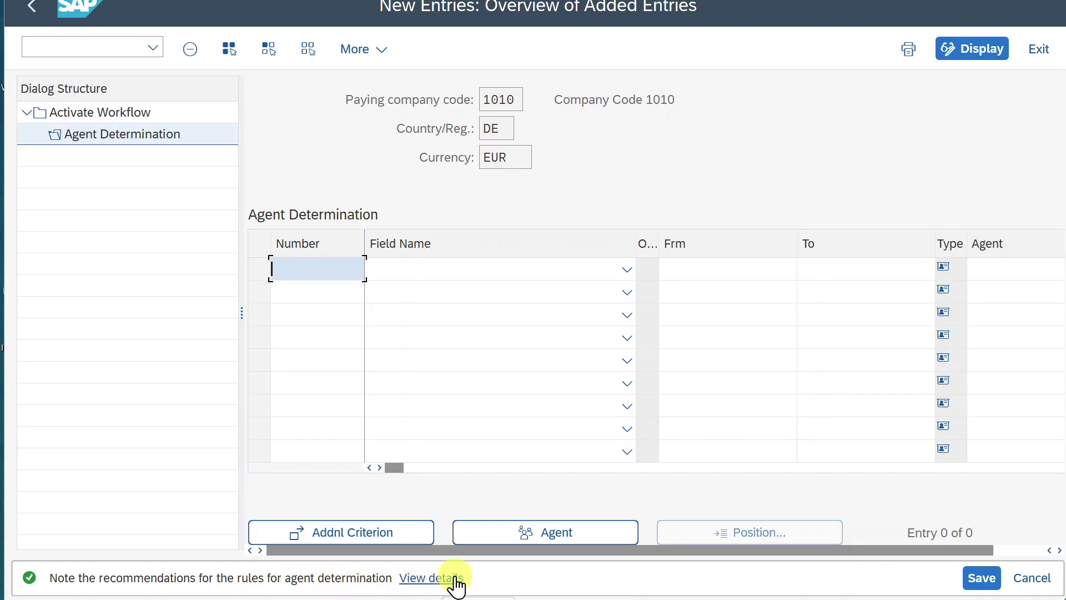
left_click(429, 578)
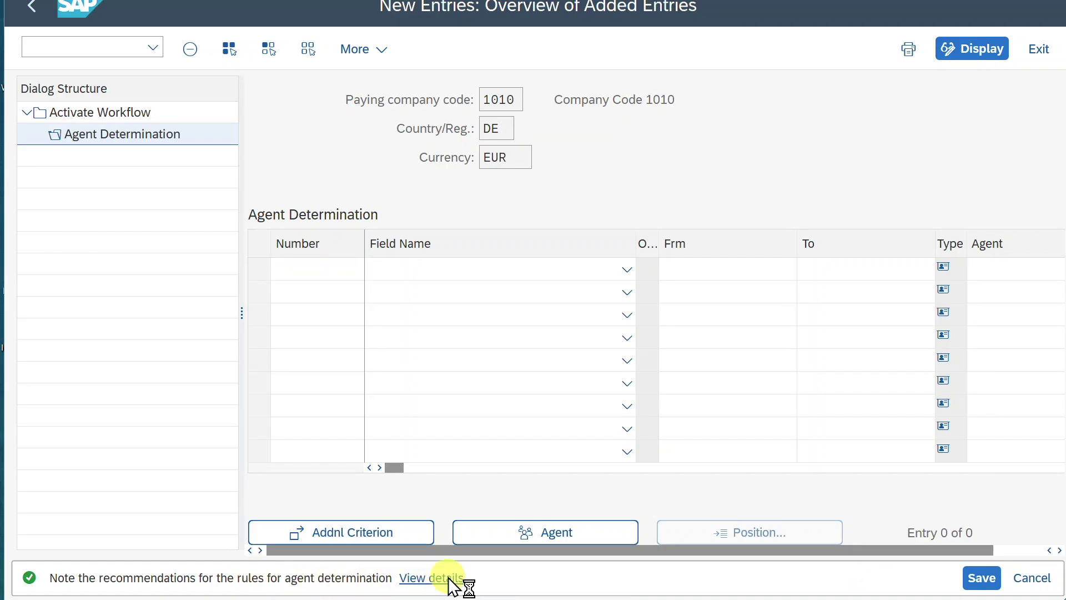
scroll(510, 244, "down", 1)
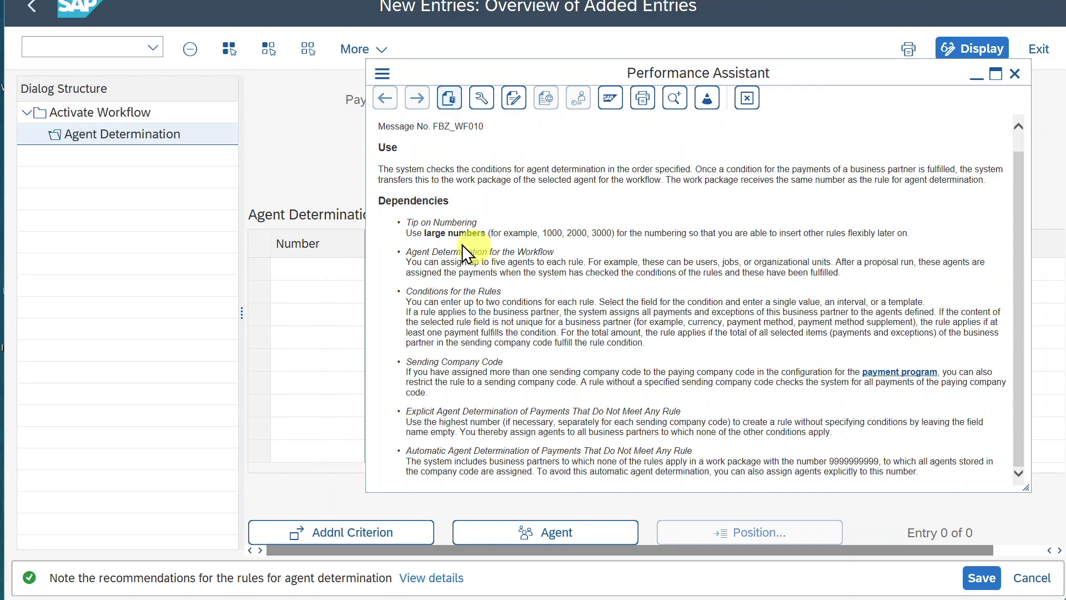
- Read the tip on numbering rules with large values such as 1000, 2000, 3000
left_click_drag(425, 234, 614, 233)
left_click(610, 257)
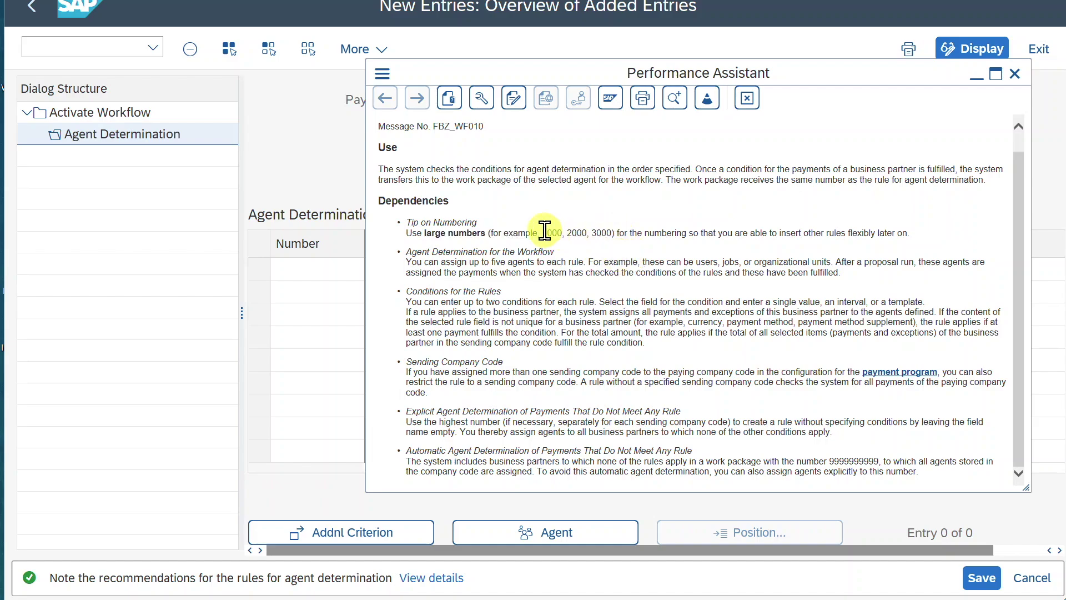
left_click_drag(543, 232, 612, 231)
left_click(685, 274)
mouse_move(543, 233)
left_mouse_down()
mouse_move(624, 233)
mouse_move(550, 234)
left_mouse_up()
double_click(544, 233)
left_click(541, 233)
double_click(547, 233)
left_click(546, 232)
double_click(547, 232)
left_click(561, 233)
left_click_drag(541, 233, 607, 234)
left_click(564, 251)
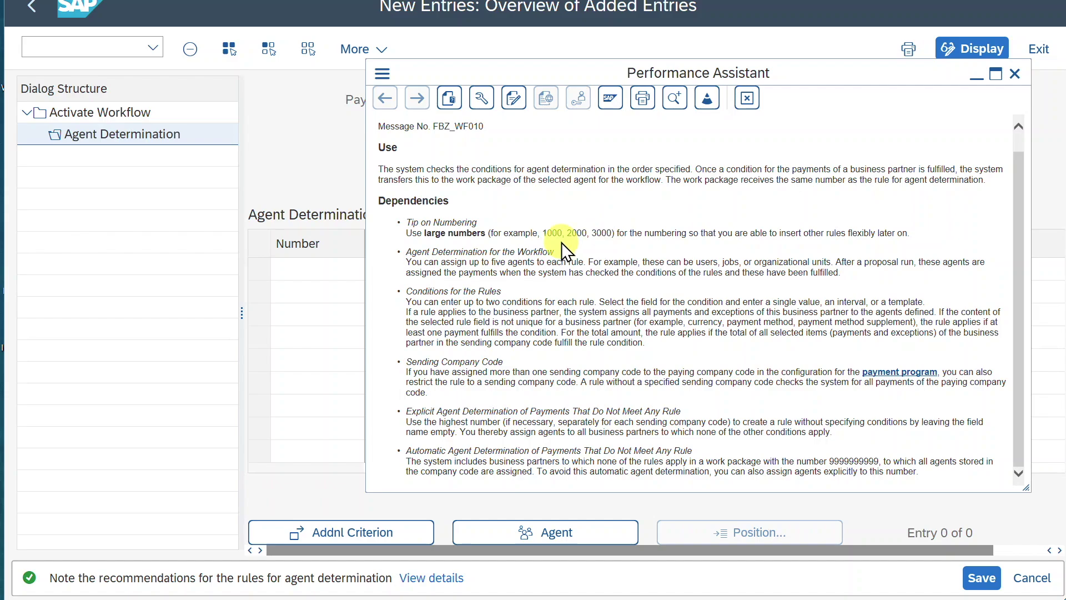
- Read the notes on five agents per rule, two conditions per rule, and the catch-all rule
left_click_drag(469, 263, 694, 263)
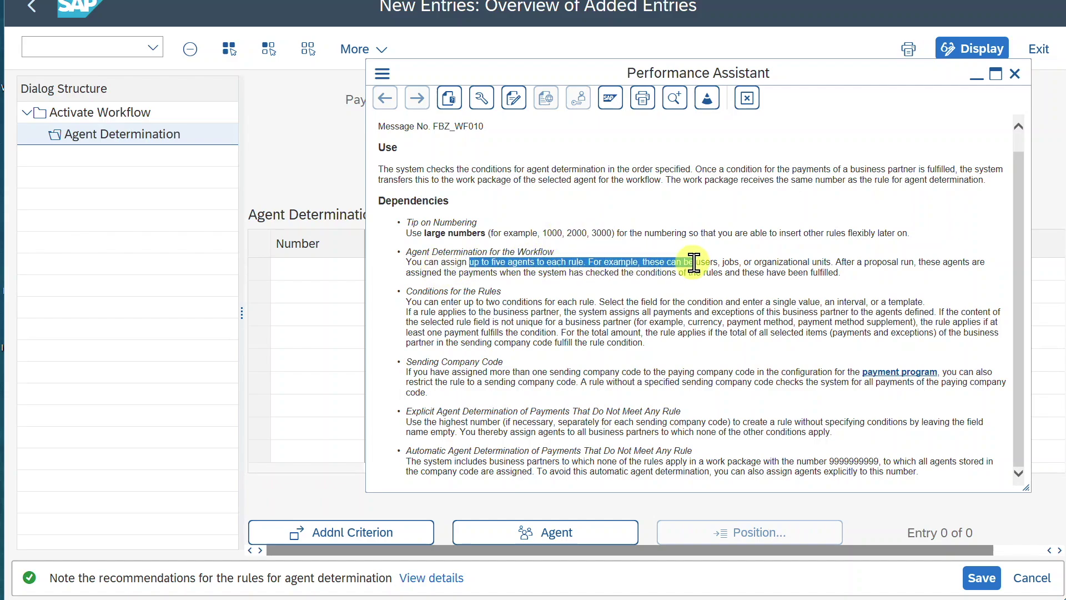
left_click(694, 263)
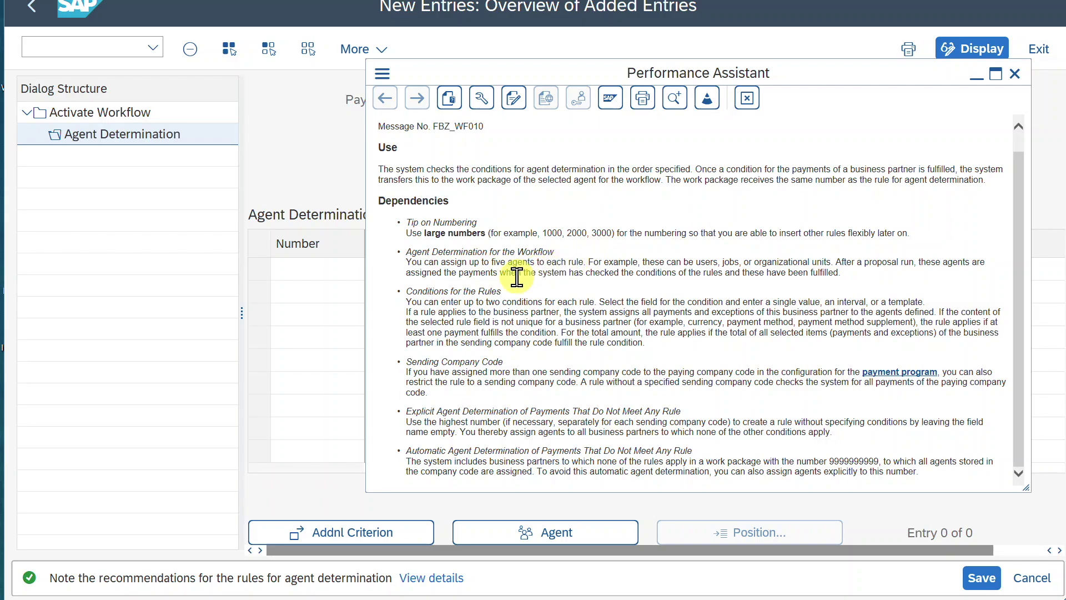
left_click_drag(441, 303, 607, 300)
left_click(698, 341)
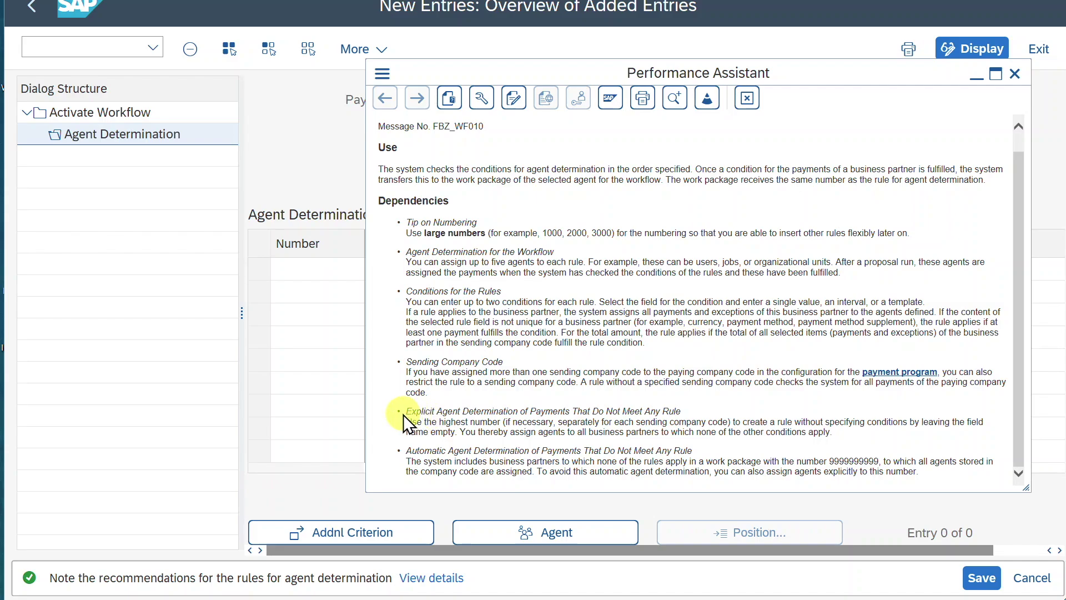
left_click_drag(406, 414, 478, 415)
left_click(419, 423)
left_click_drag(402, 421, 859, 424)
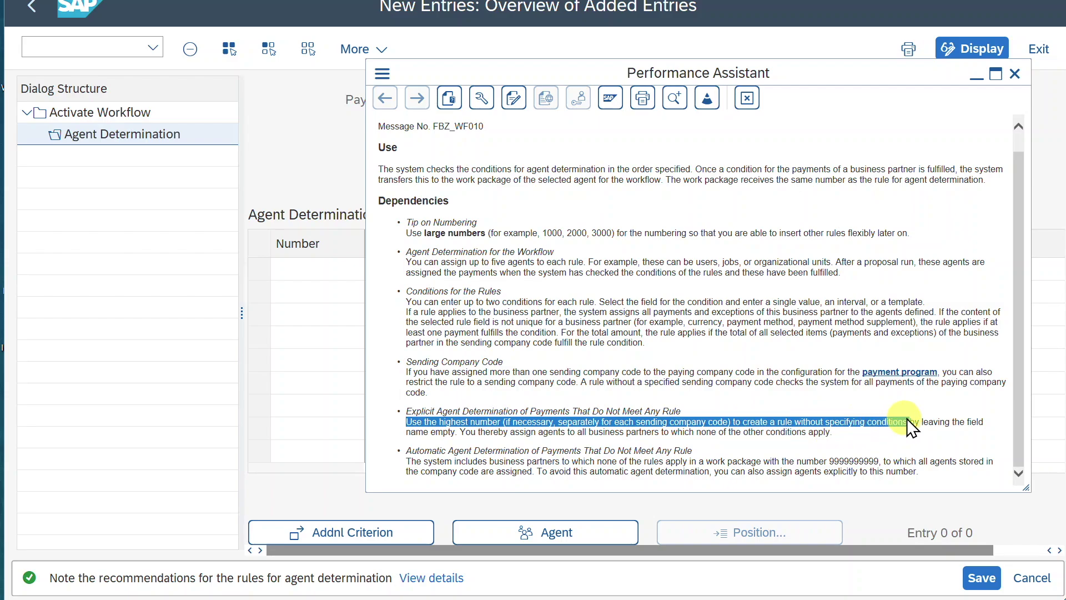
left_click(716, 448)
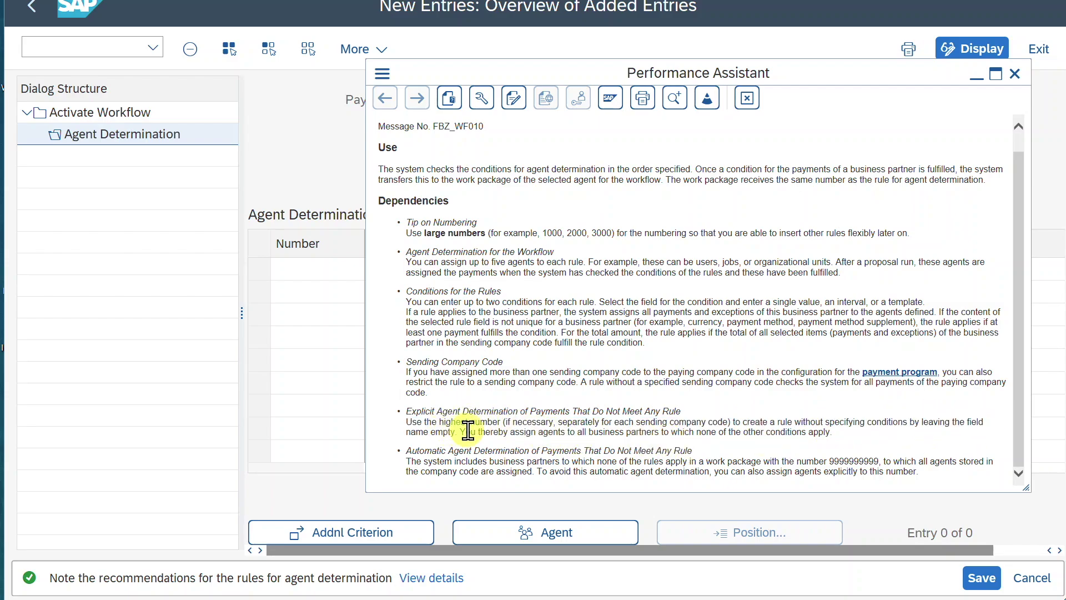
left_click_drag(458, 431, 812, 435)
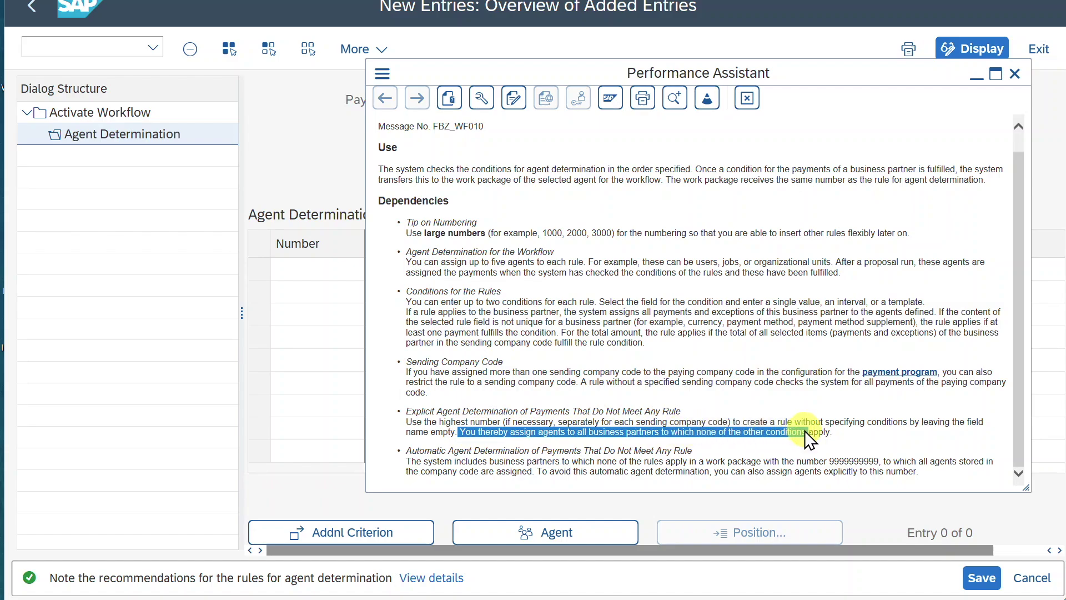
left_click(692, 436)
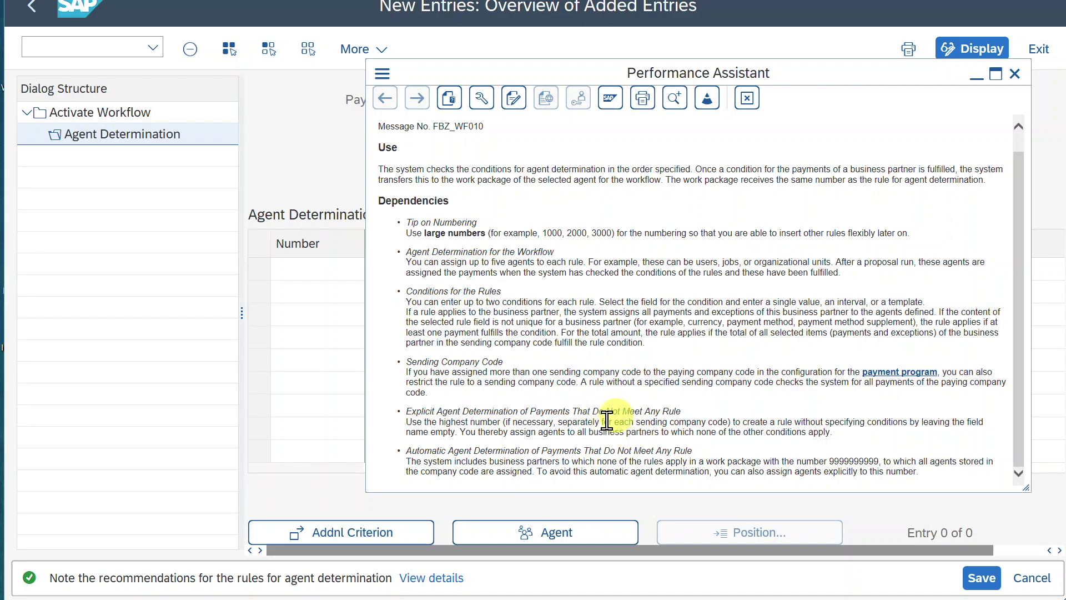
- Close the help and create rule 1000 on LIFNR Supplier from 1000000 to 2000000
left_click(1016, 73)
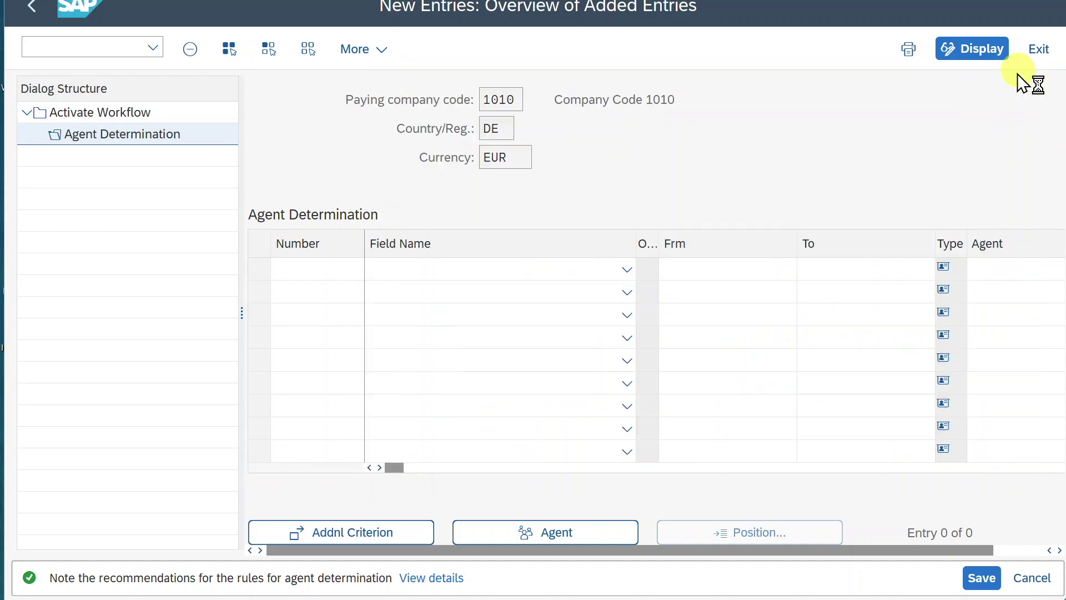
type("1000")
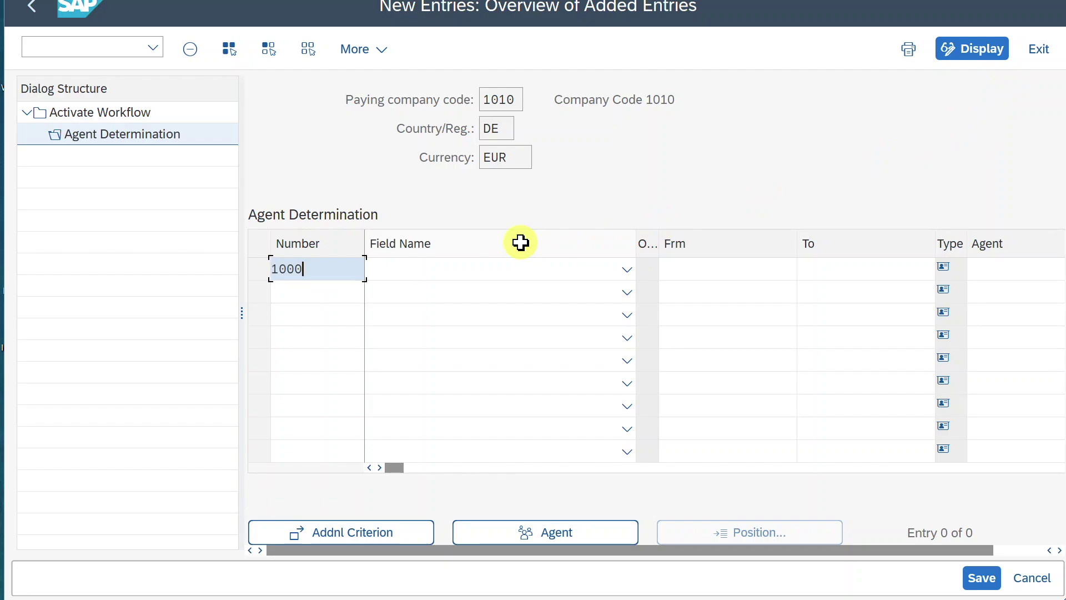
key("Tab")
left_click(626, 269)
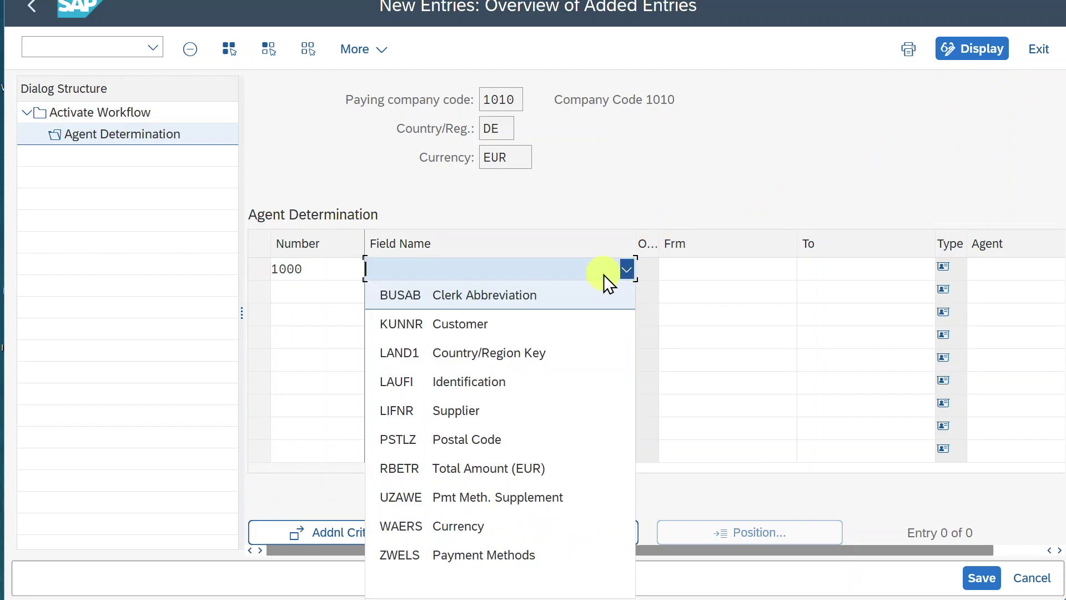
left_click(472, 416)
left_click(725, 270)
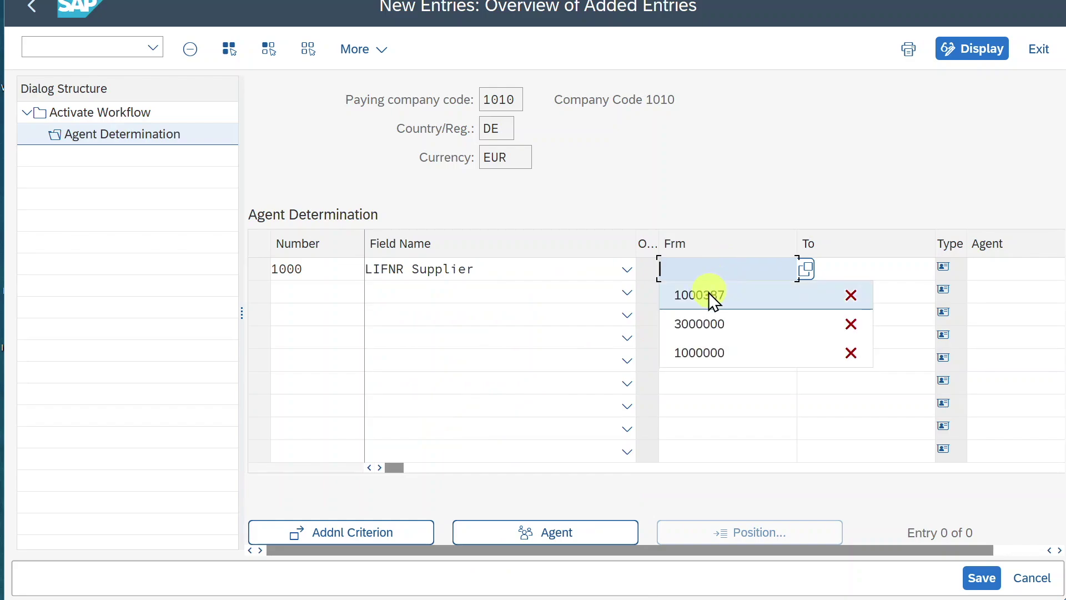
left_click(721, 352)
left_click(859, 263)
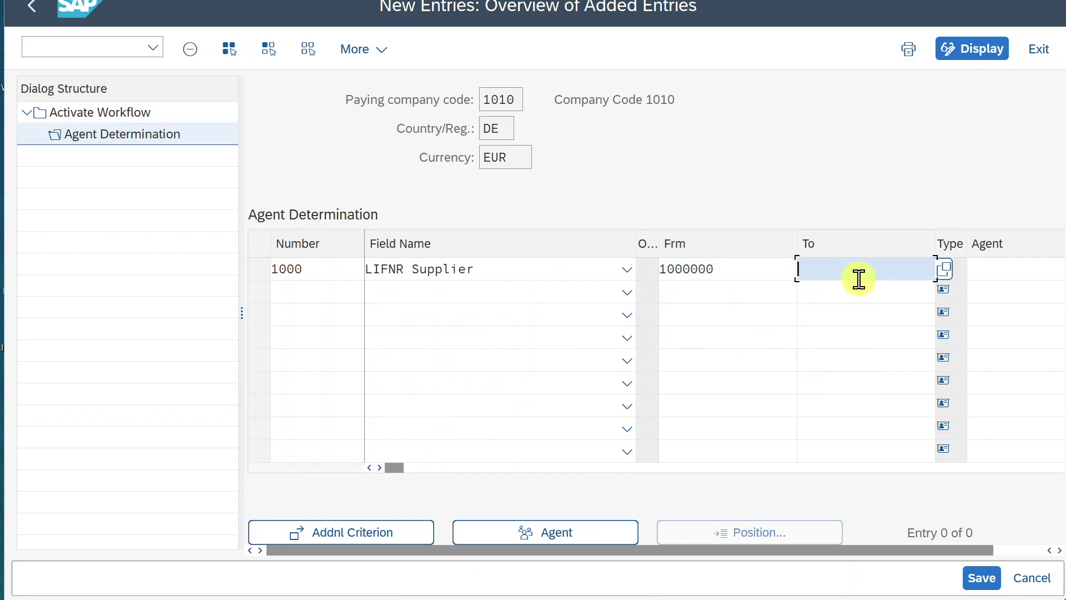
left_click(862, 348)
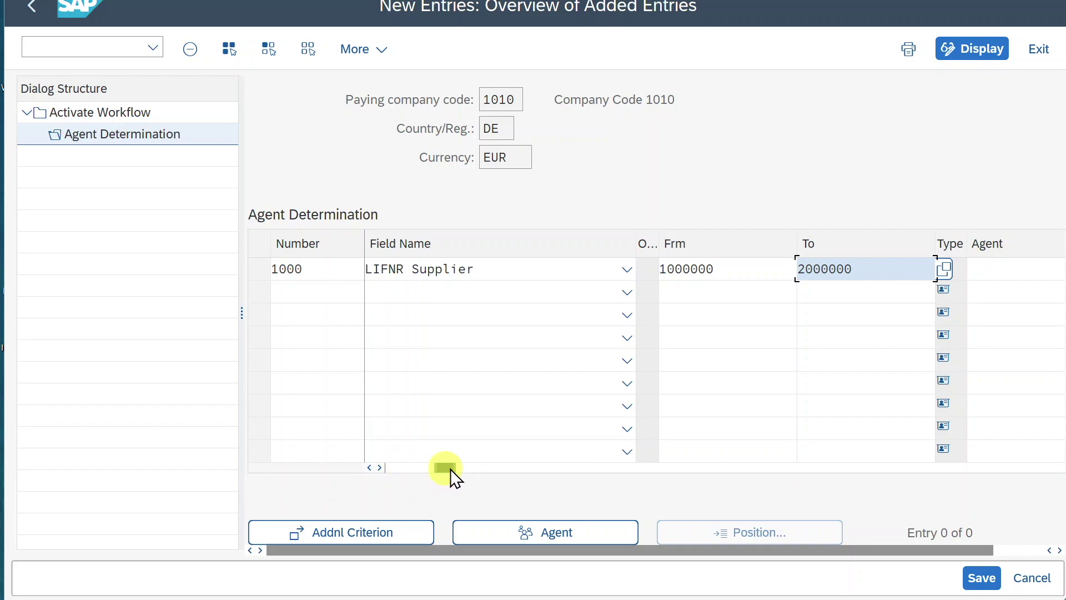
left_click_drag(451, 469, 683, 318)
- Assign user TESTER1 as the agent of rule 1000
key("Tab")
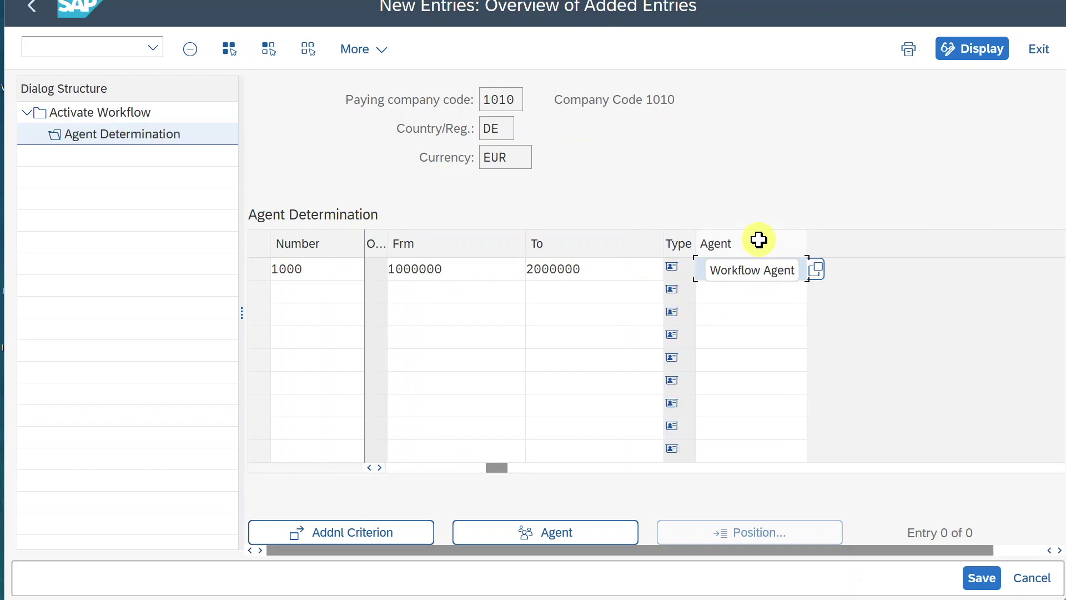
left_click(816, 270)
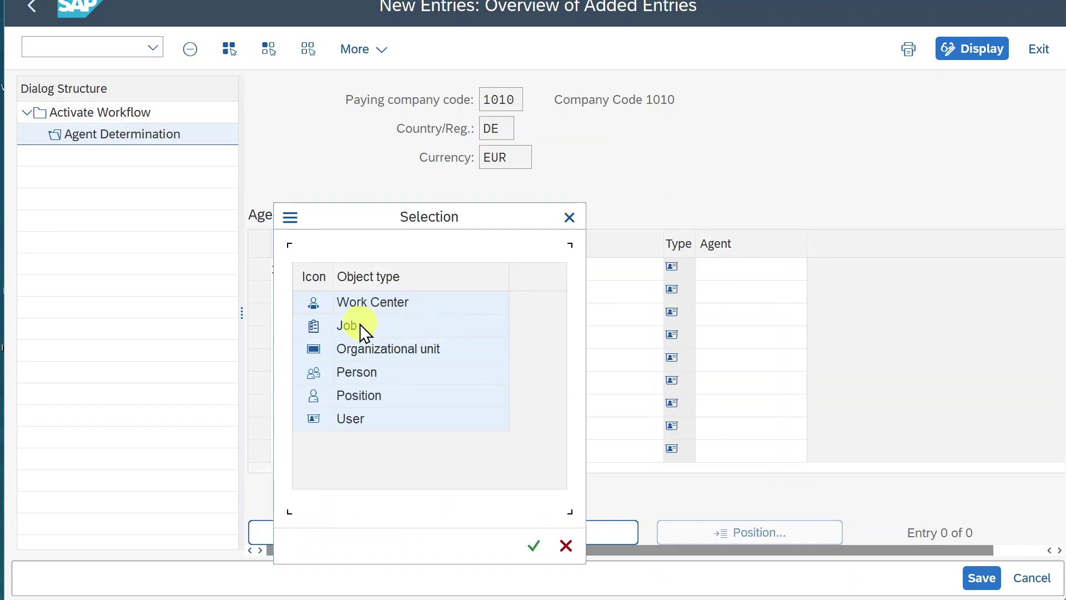
double_click(344, 419)
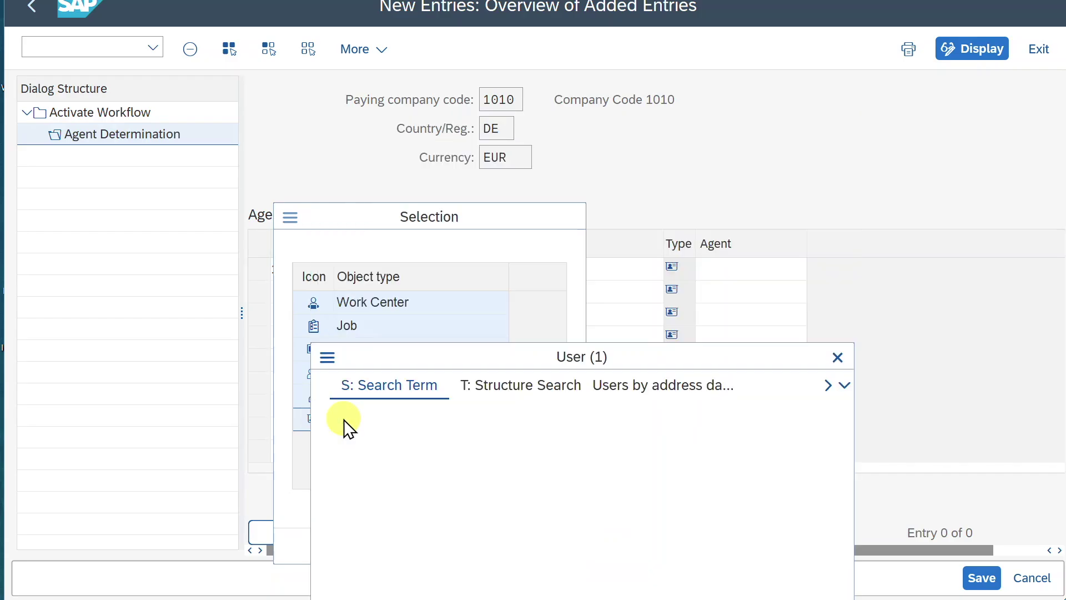
left_click_drag(638, 105, 652, 37)
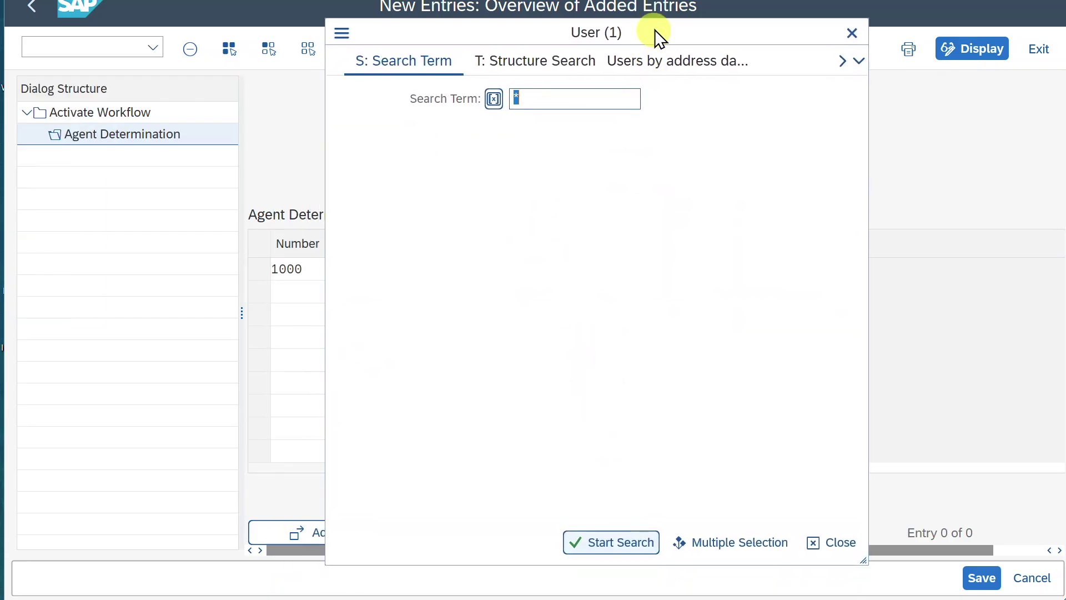
type("TESTER1")
key("Return")
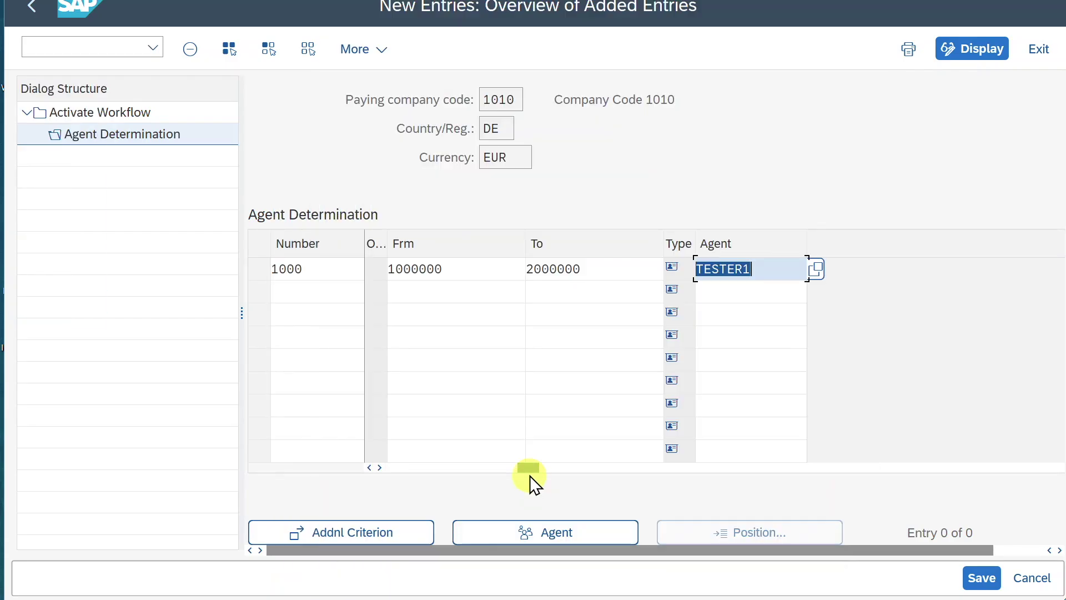
left_click(315, 277)
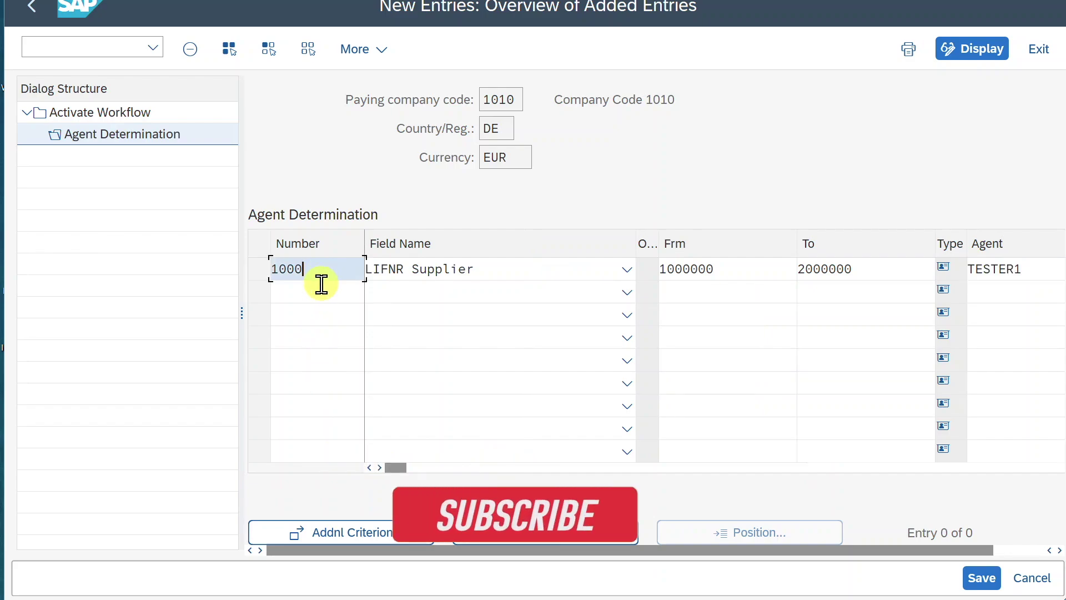
left_click(322, 291)
type("2")
left_click(300, 317)
left_click(627, 292)
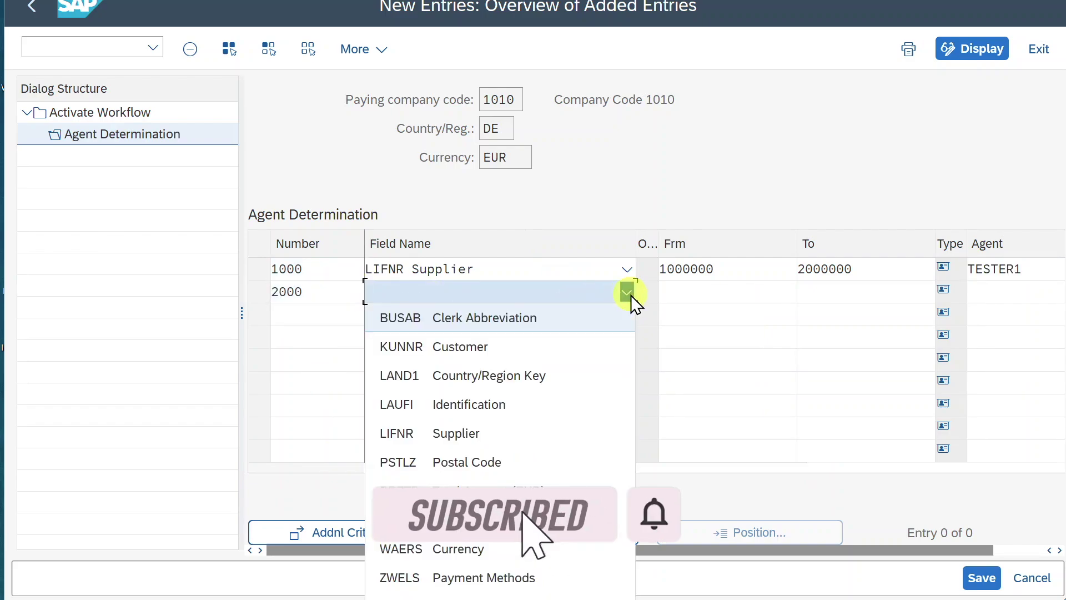
left_click(400, 494)
left_click(722, 291)
type("2000001")
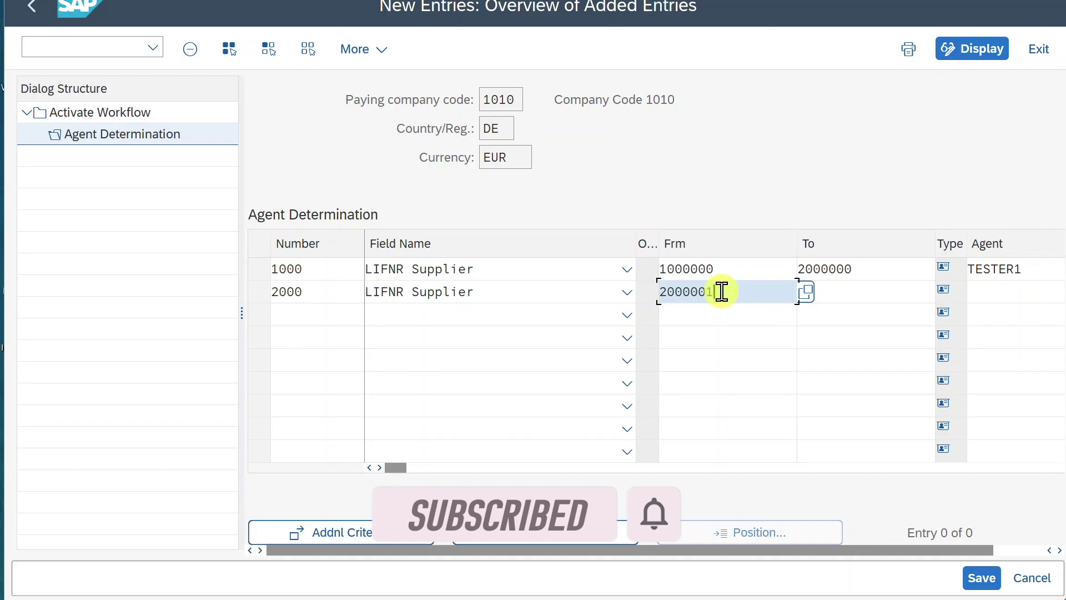
key("Tab")
type("3")
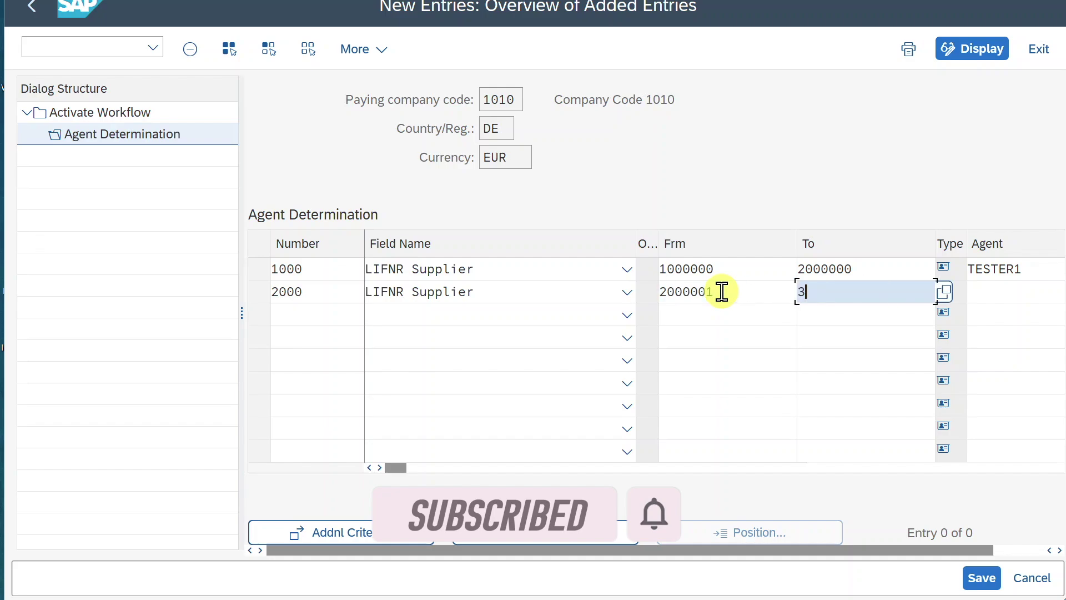
type("000000")
key("Tab")
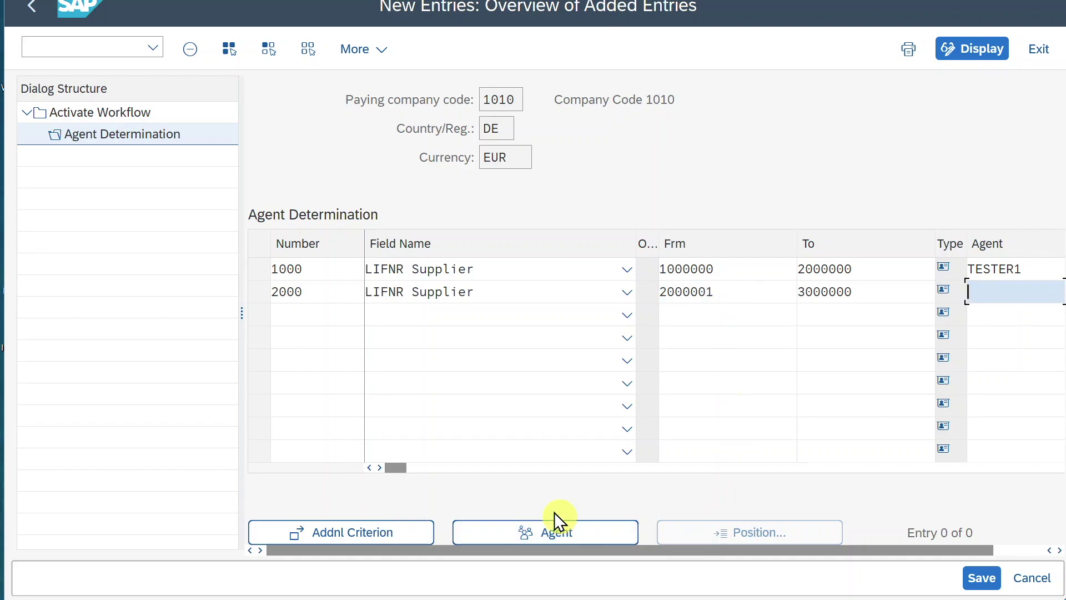
type("TESTE")
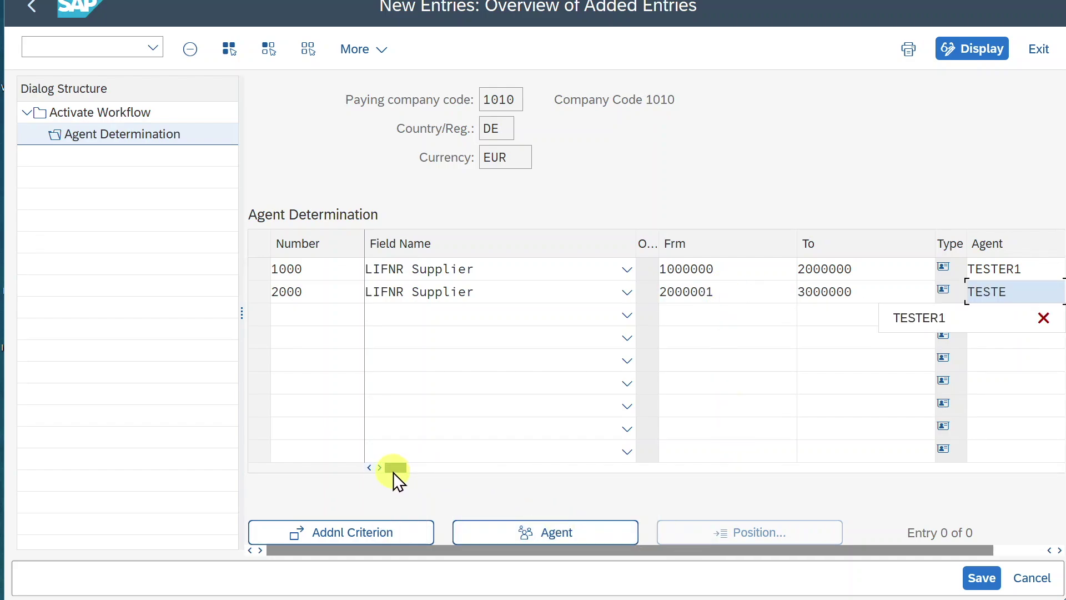
type("R2")
key("Return")
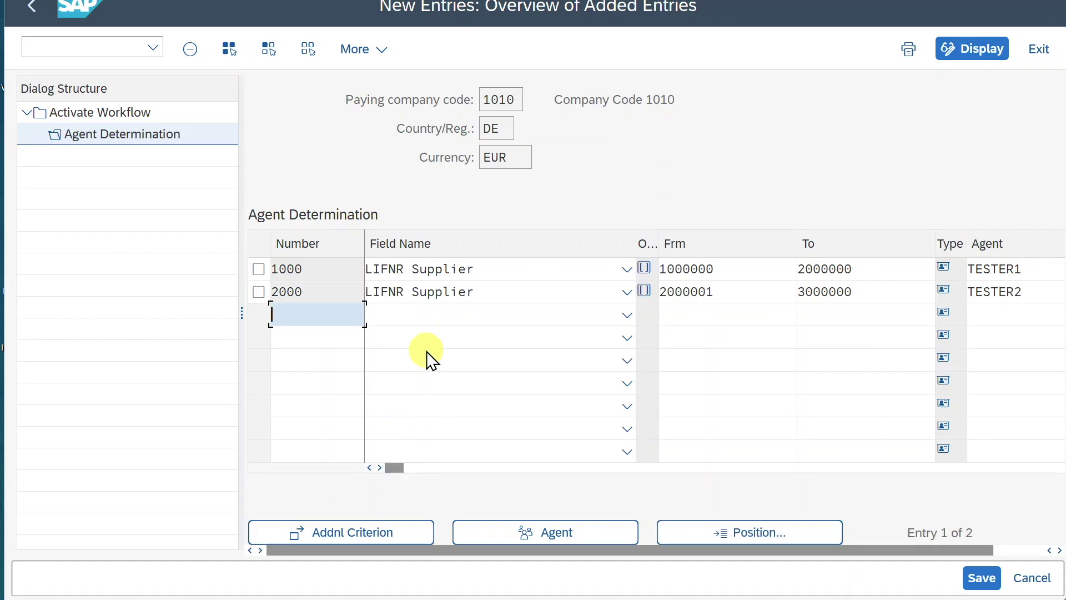
left_click(627, 315)
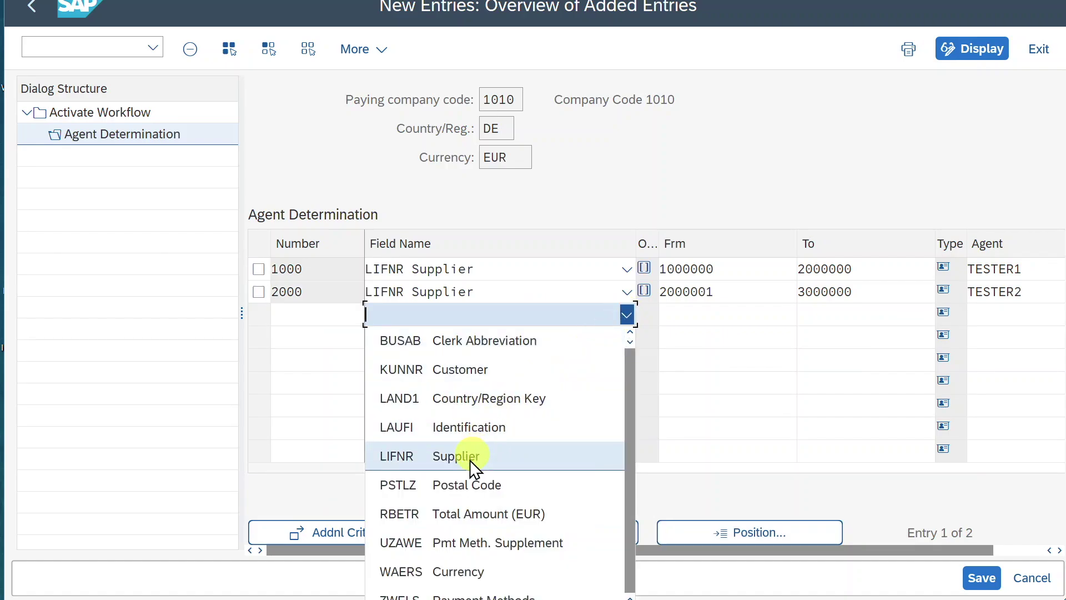
left_click(490, 508)
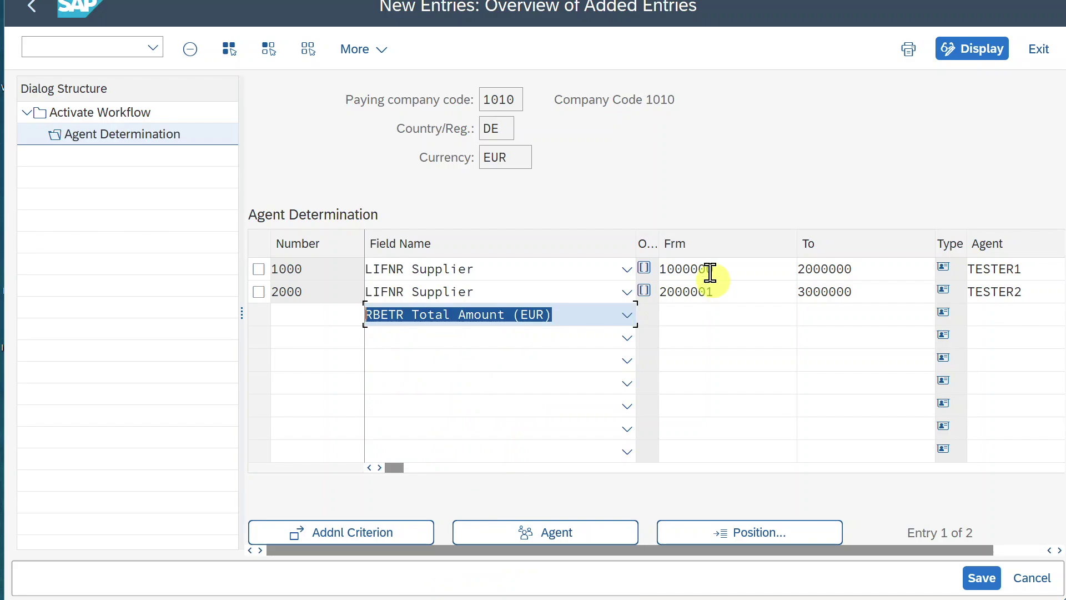
left_click(720, 315)
left_click(888, 314)
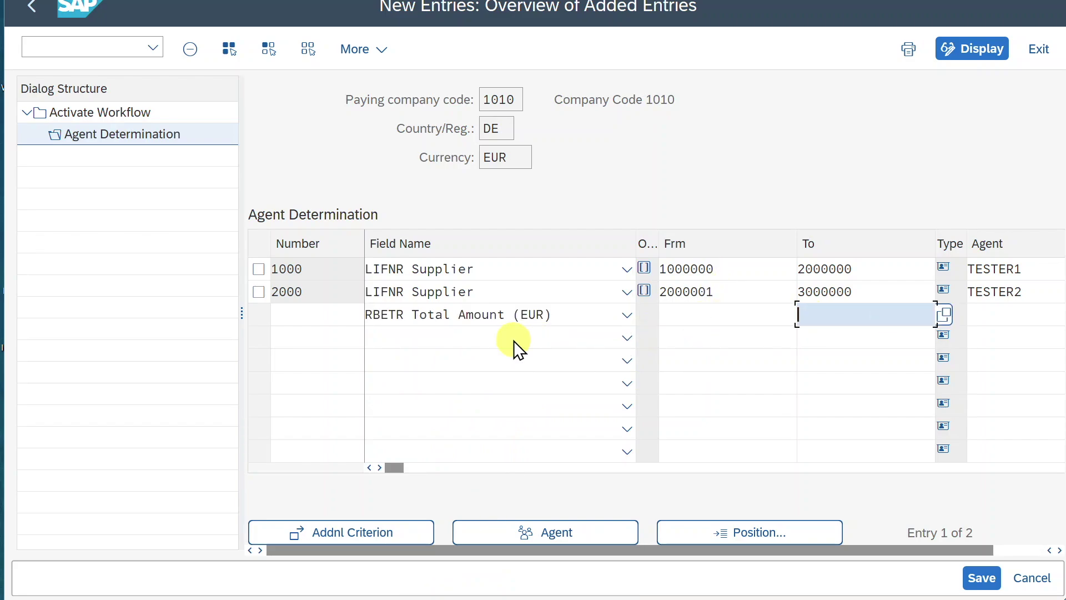
left_click(688, 335)
left_click(869, 342)
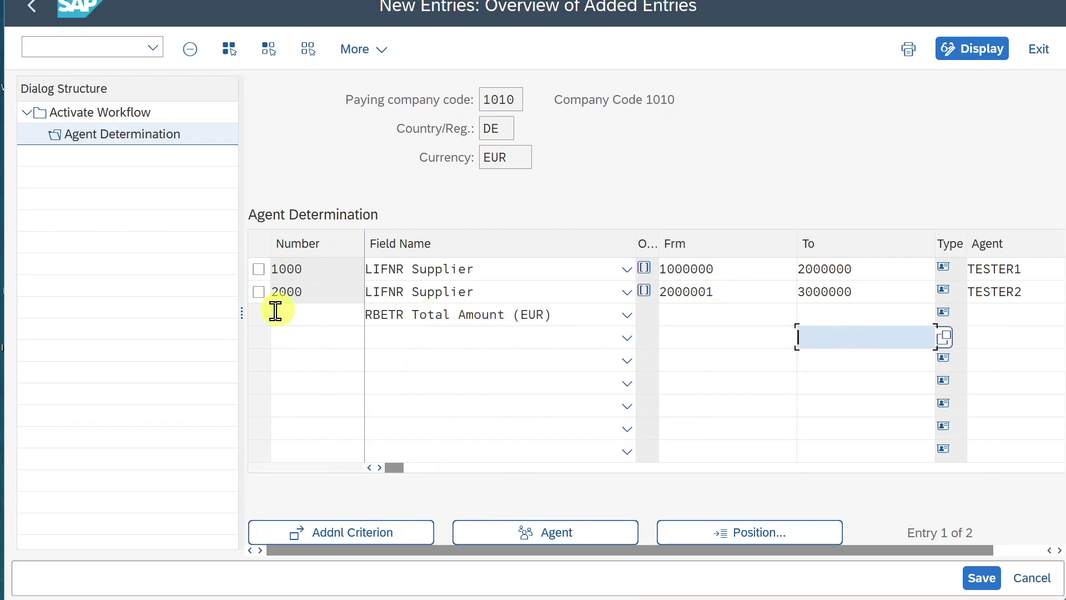
left_click(418, 314)
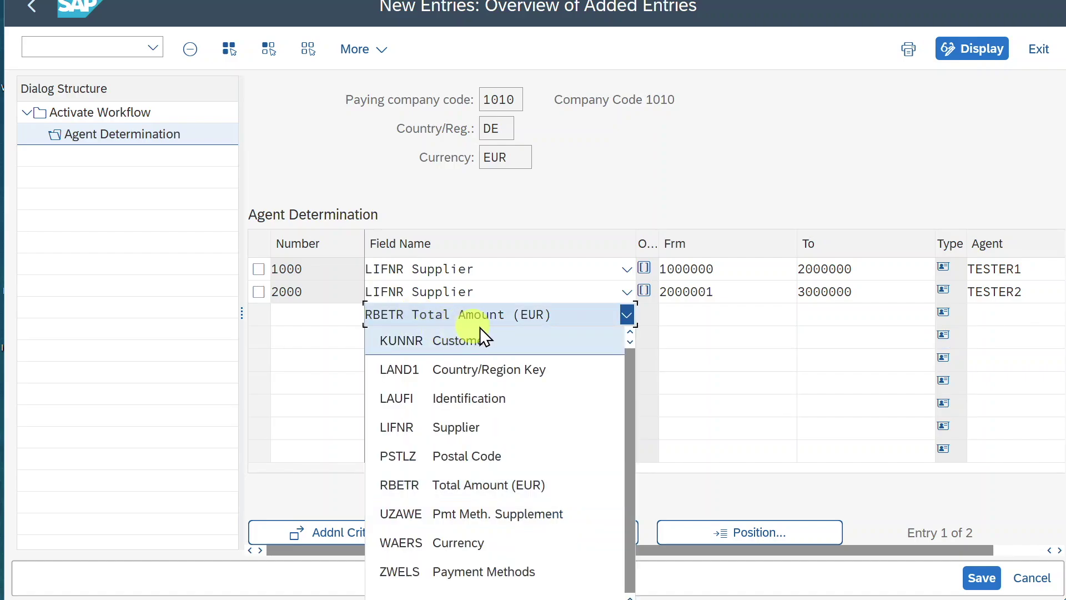
left_click(688, 314)
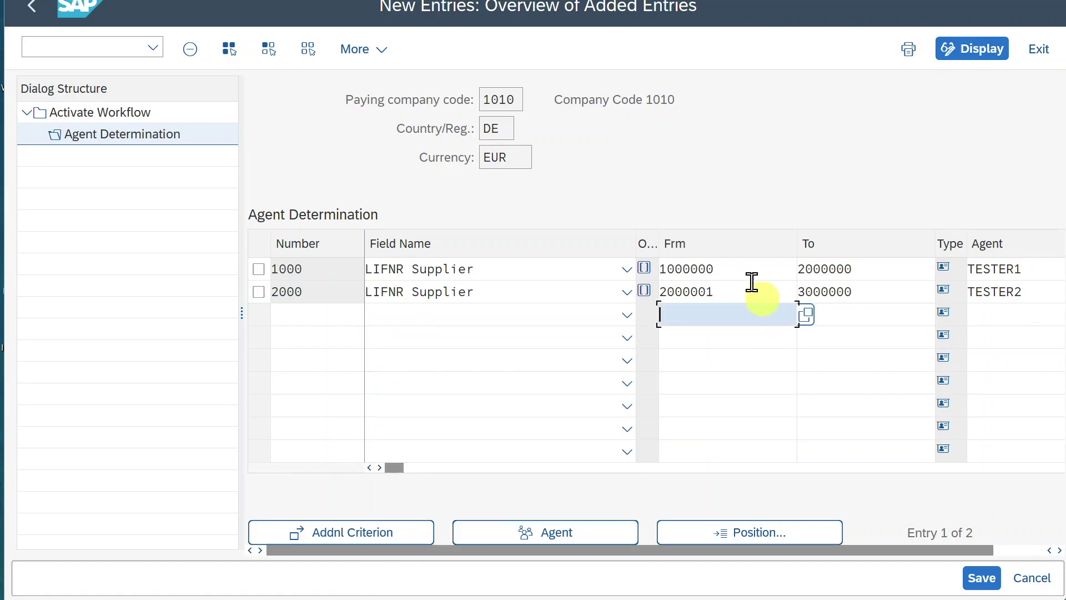
- Add catch-all rule 9999 without a field name, using rule 1000's agent, and save
key("shift+Tab")
key("shift+Tab")
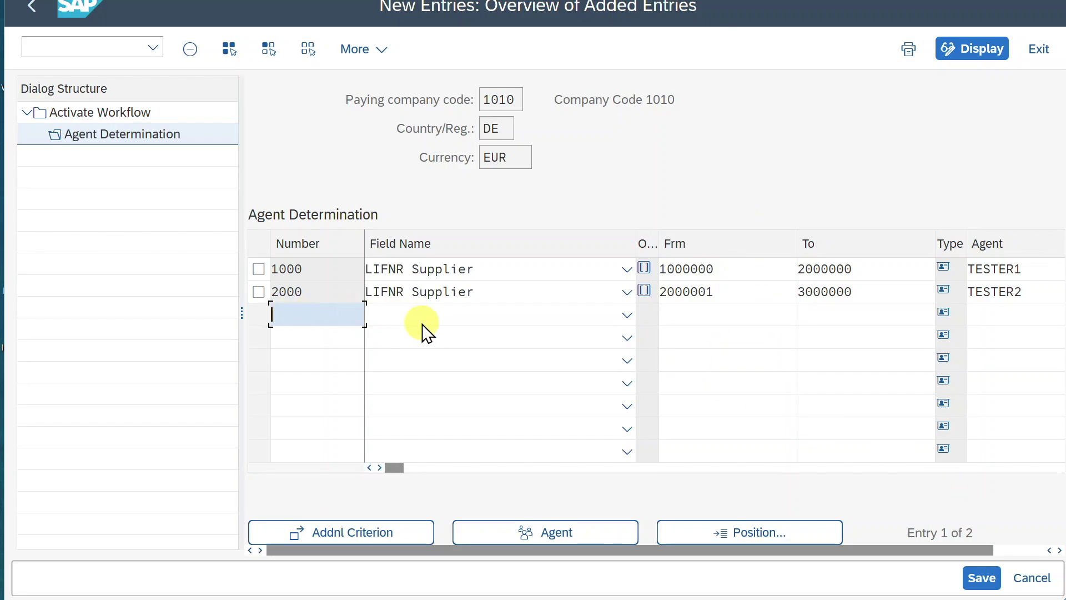
type("9999")
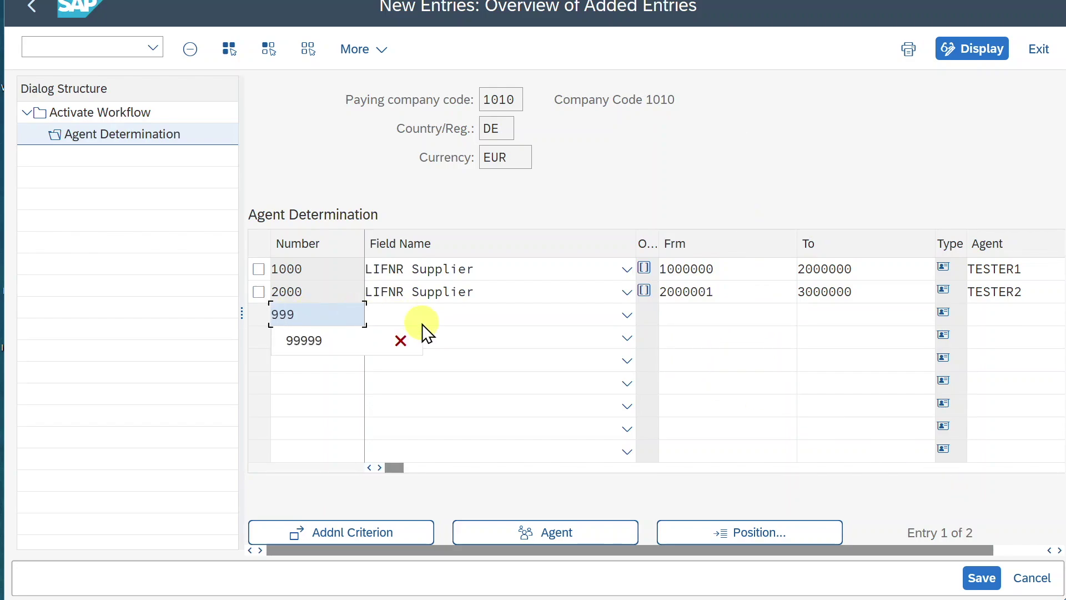
key("Tab")
key("Tab")
key("Tab")
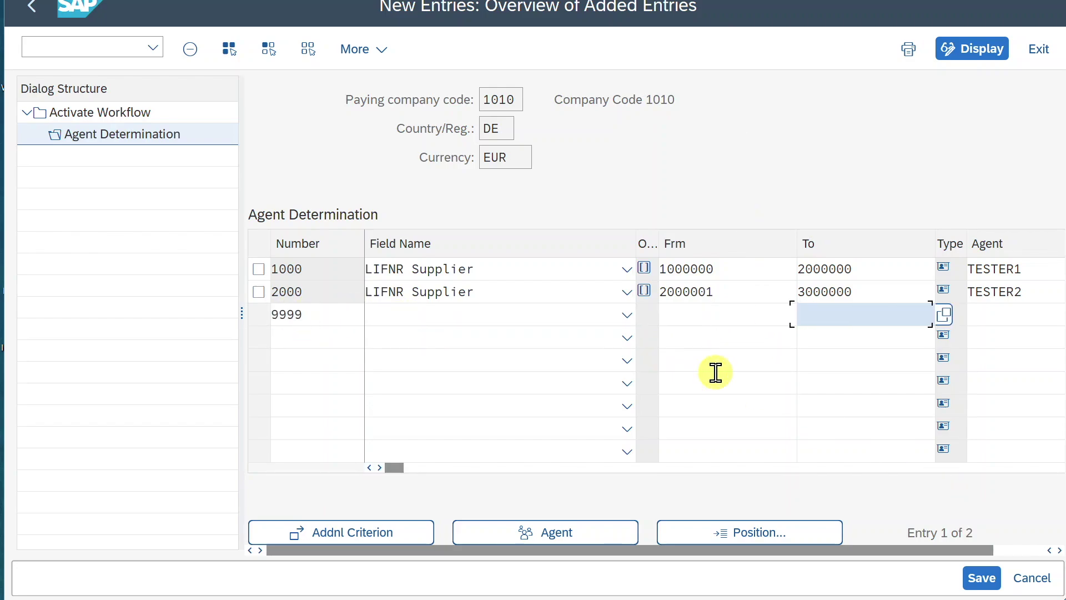
left_click(995, 316)
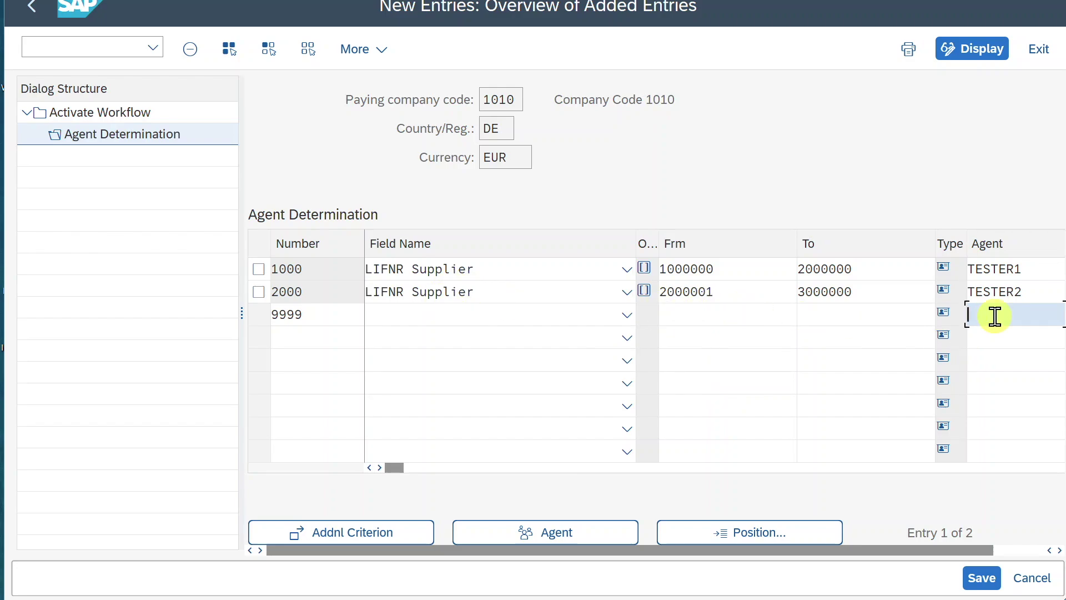
type("TESTE")
left_click(919, 370)
key("Return")
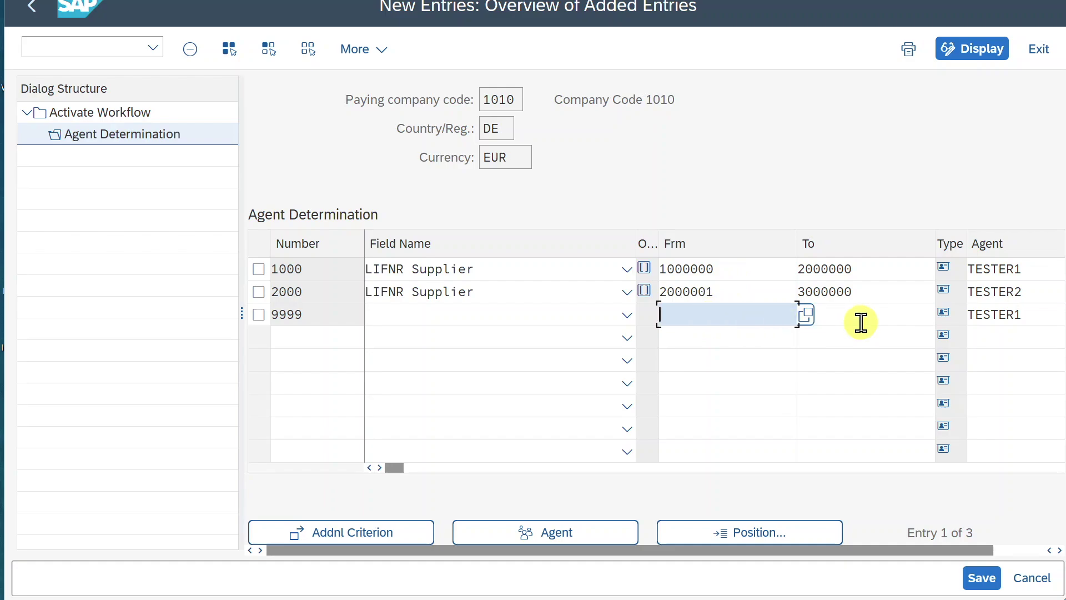
left_click_drag(1040, 314, 964, 317)
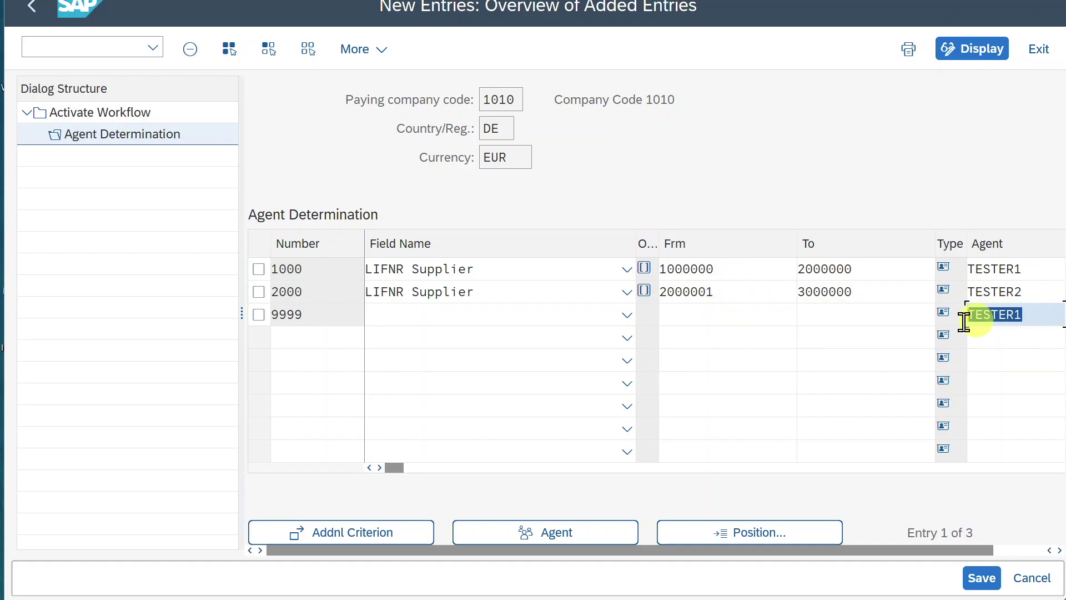
left_click(854, 308)
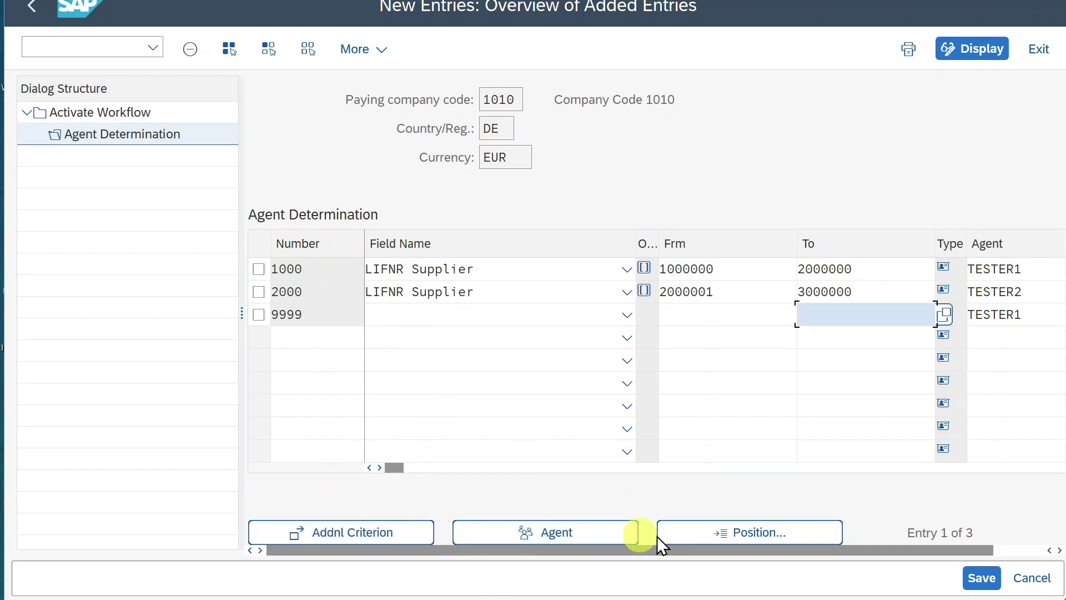
left_click(980, 577)
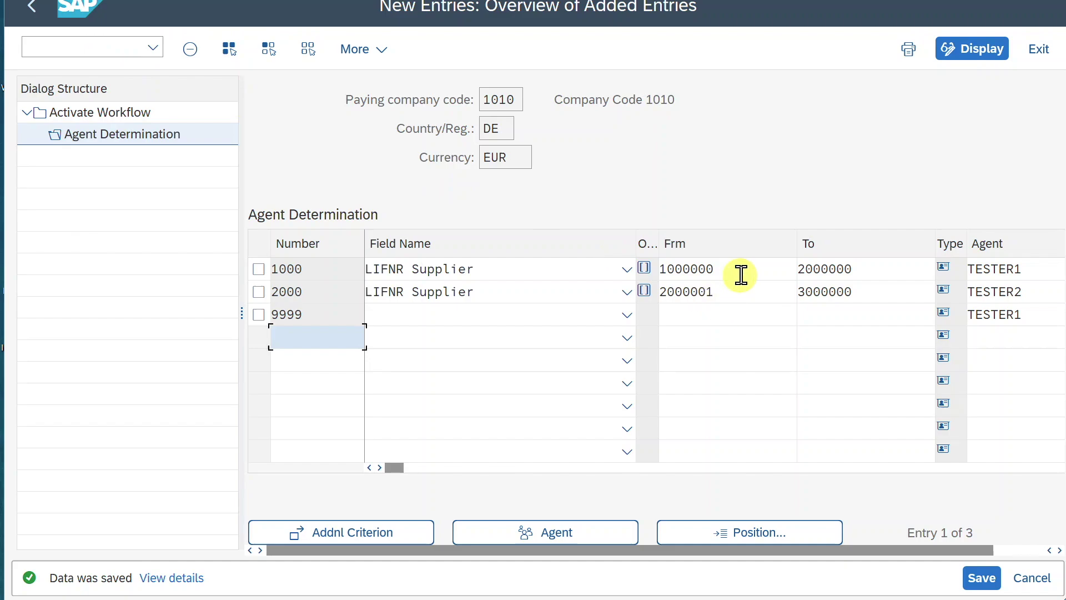
- Move to the command field to start a new transaction
left_click(48, 43)
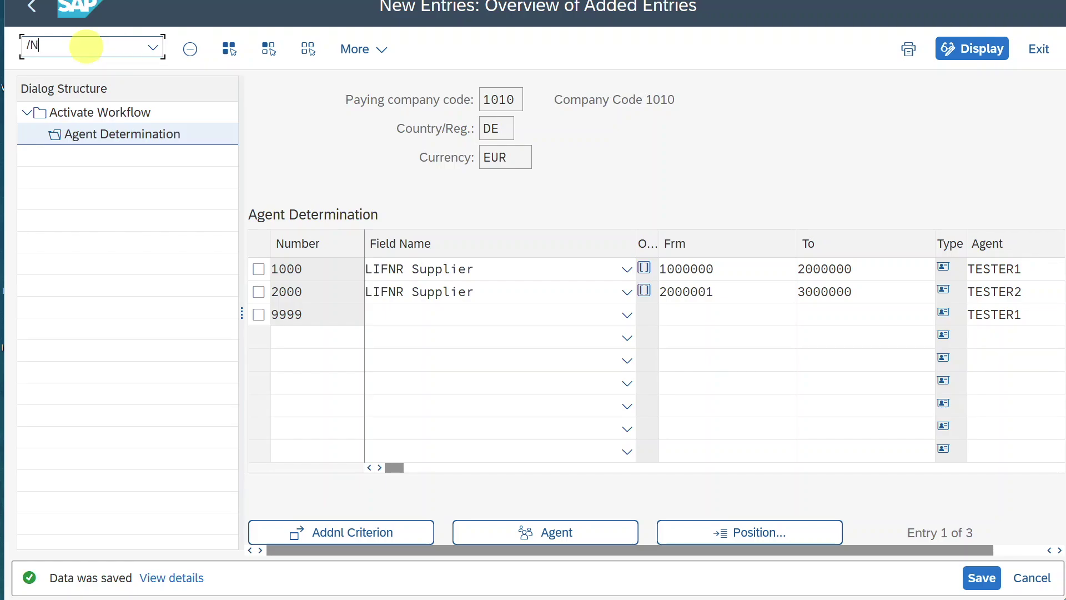
key("Return")
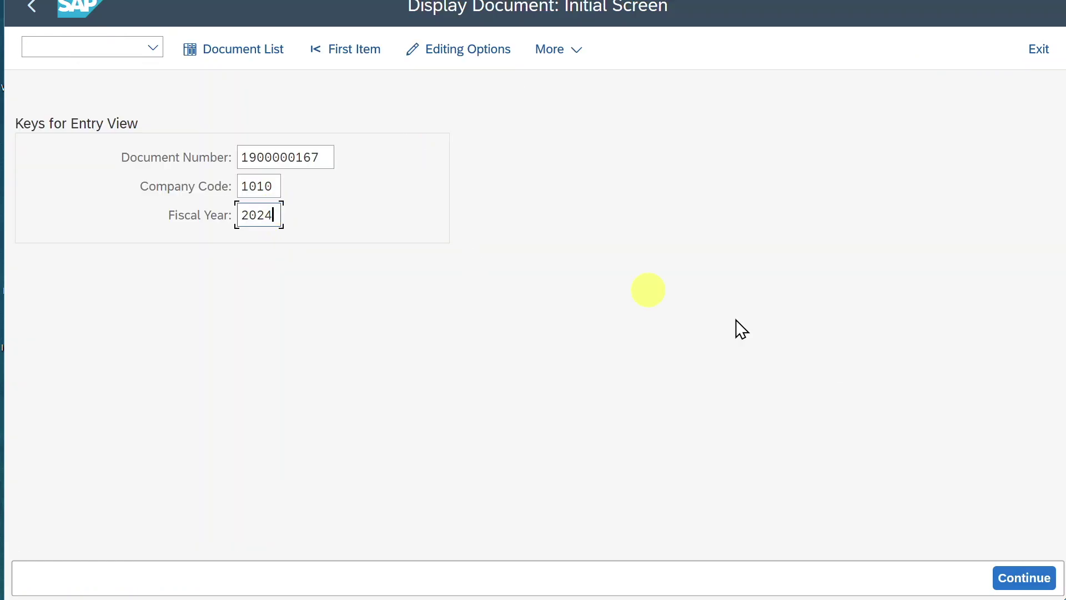
left_click(1009, 572)
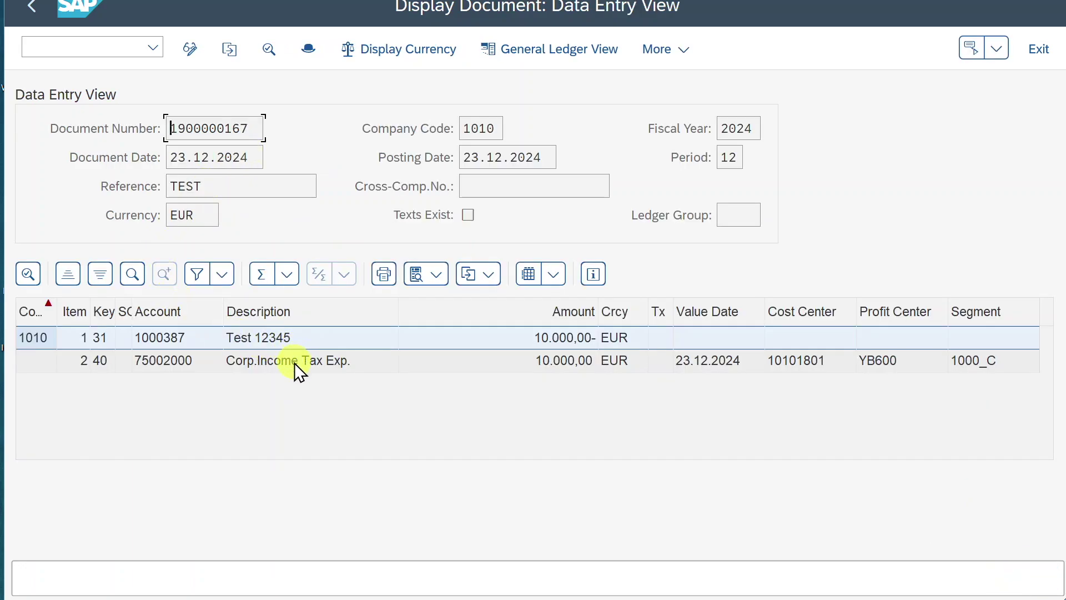
left_click(156, 339)
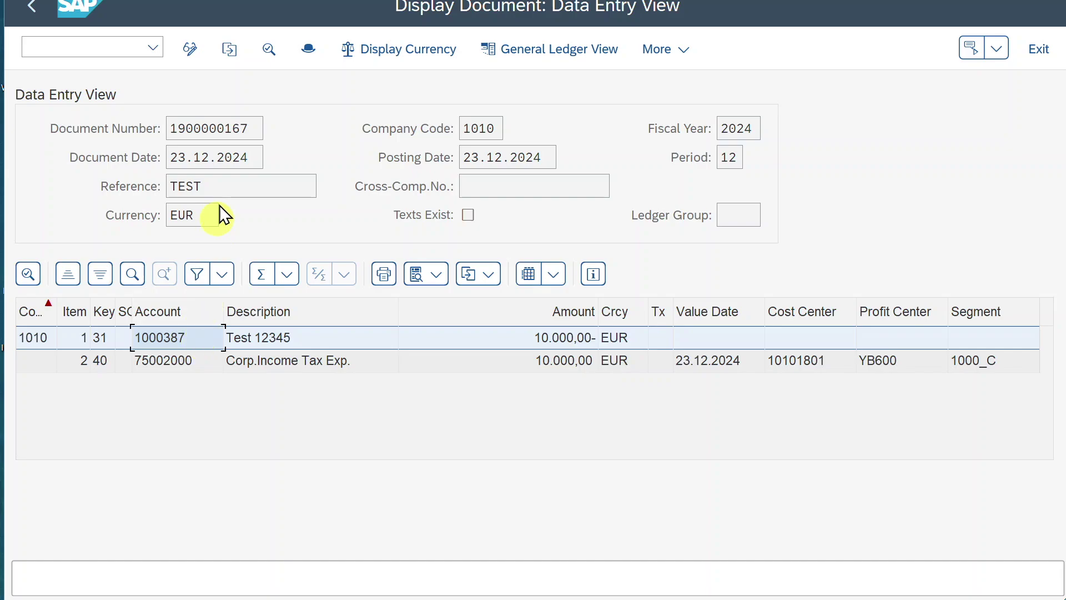
left_click(122, 48)
type("/n")
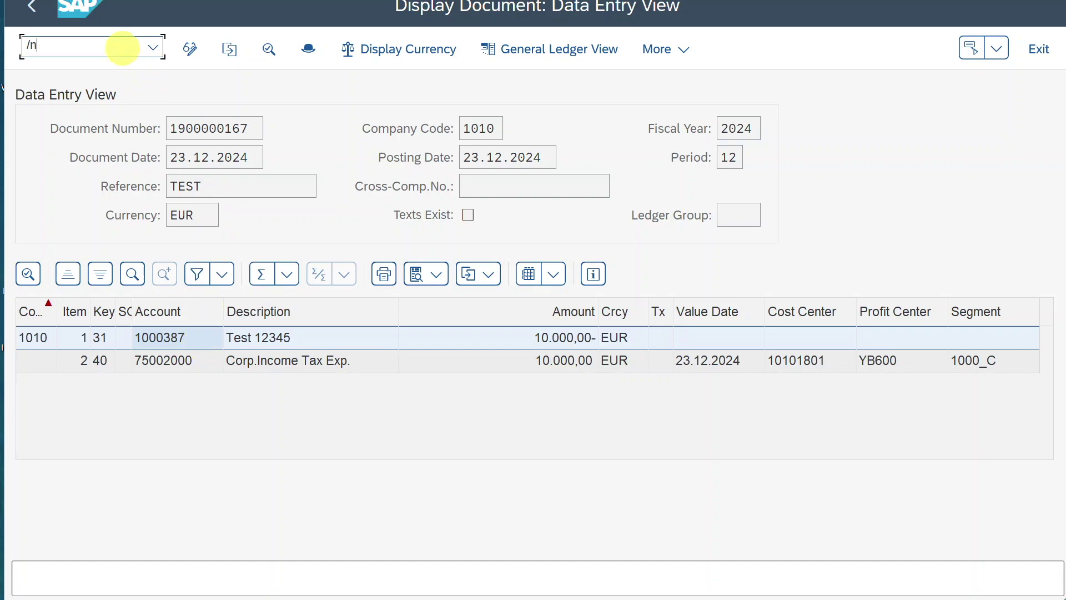
type("f110")
- Start payment run TEST8 with run date 25.12.2024 in F110
key("Return")
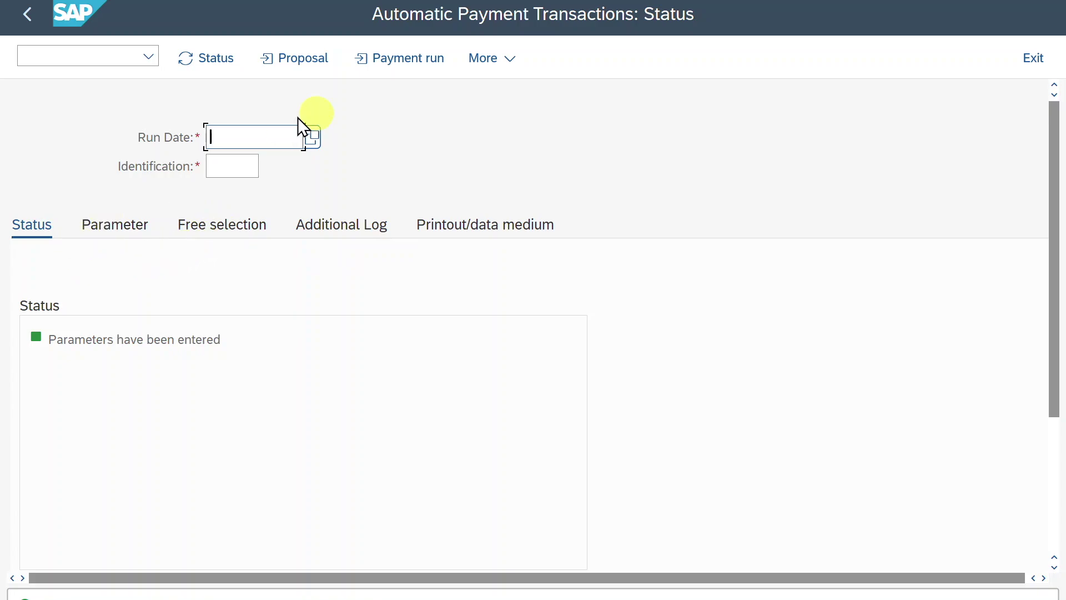
type("25.12.2024")
key("Tab")
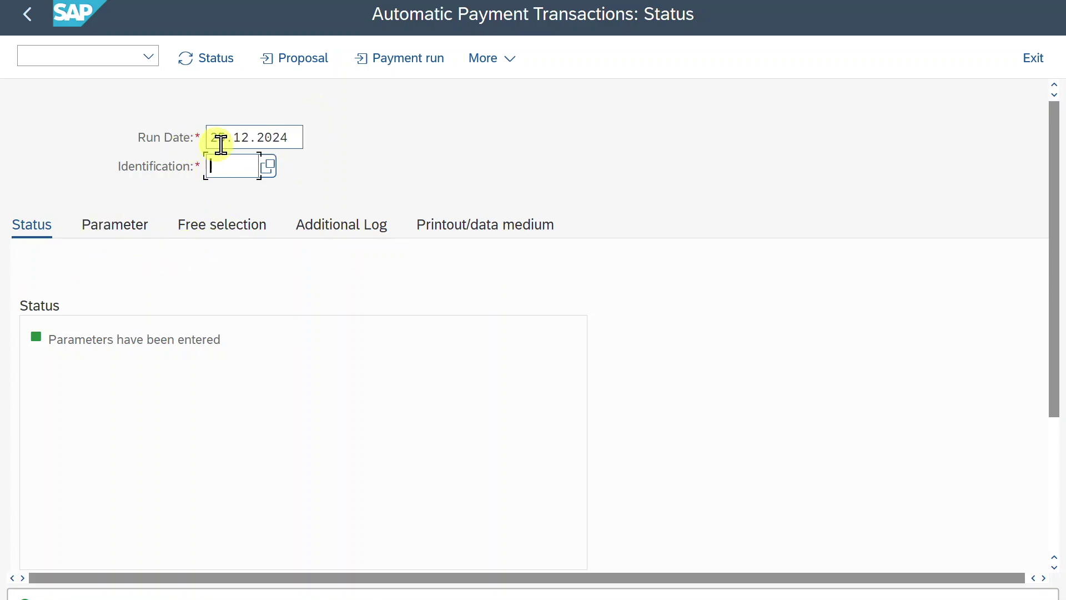
type("ETS1")
key("BackSpace")
key("BackSpace")
key("BackSpace")
type("ST8")
- Set the run parameters to company code 1010, payment method ETF, next posting date 30.12.2024
left_click(125, 226)
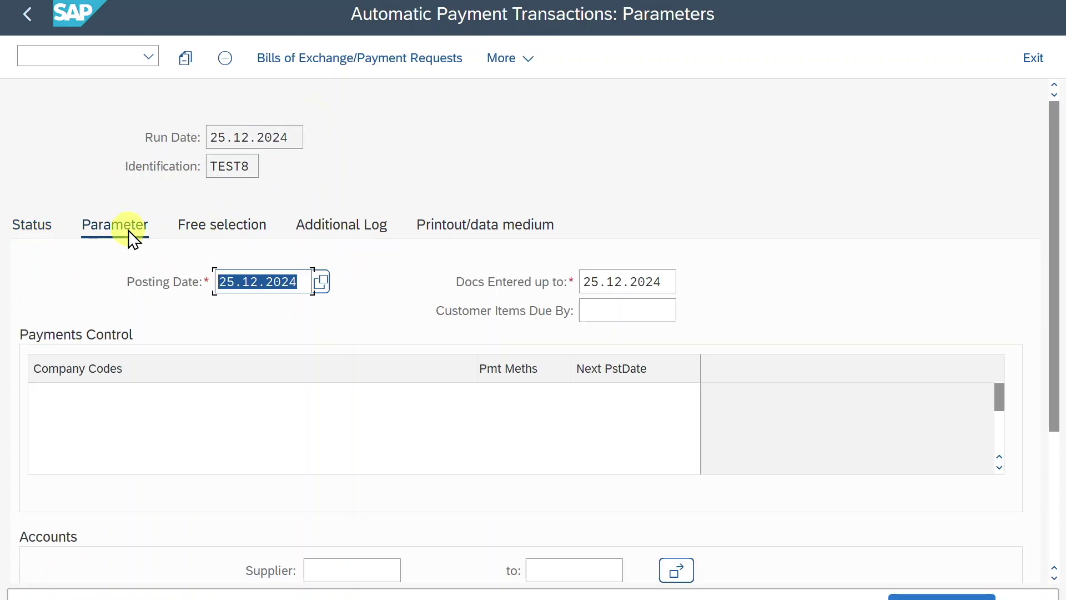
left_click(195, 393)
left_click(181, 417)
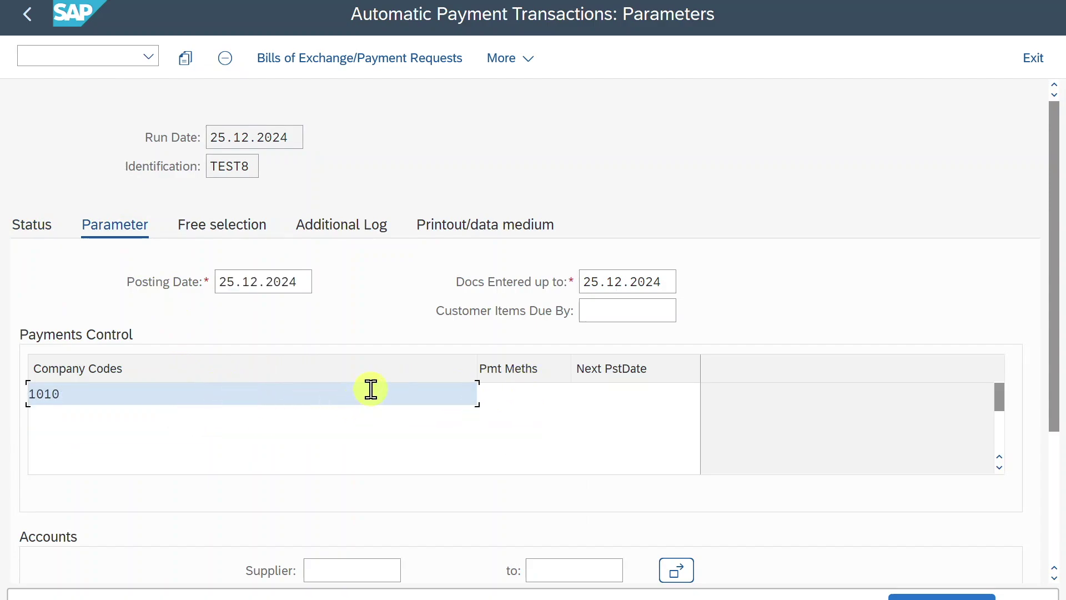
left_click(531, 391)
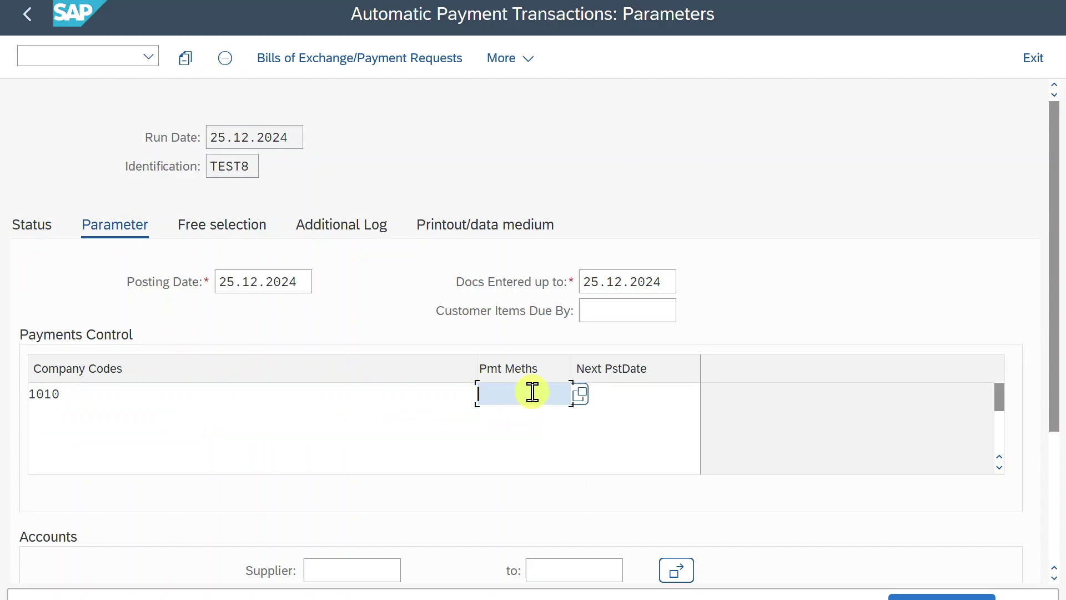
left_click(526, 427)
left_click(647, 389)
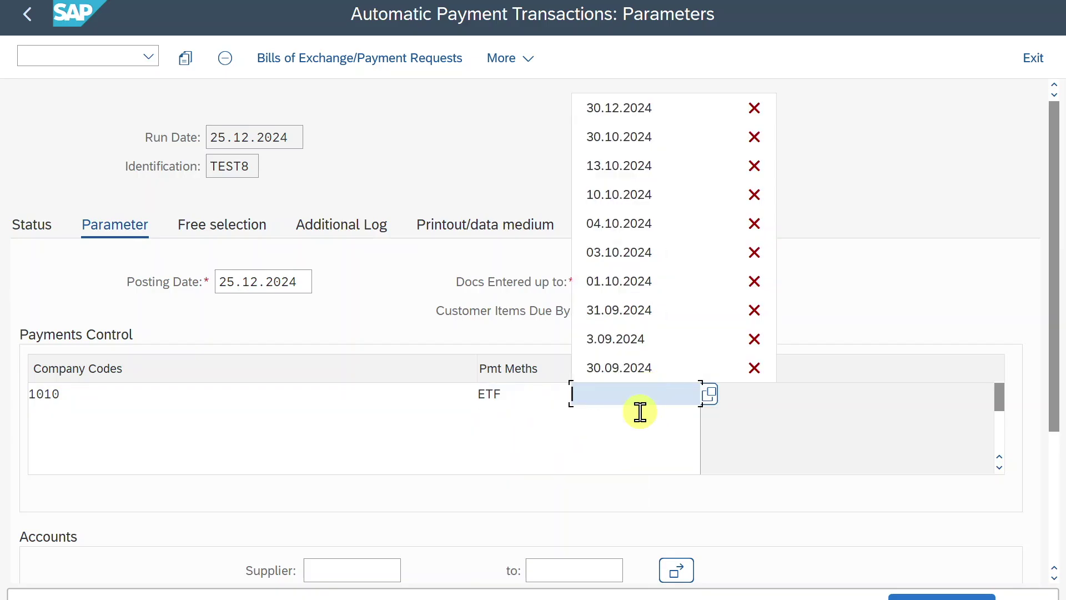
left_click(643, 108)
- Restrict the run to supplier 1000387
left_click_drag(1055, 377, 400, 468)
left_click(368, 424)
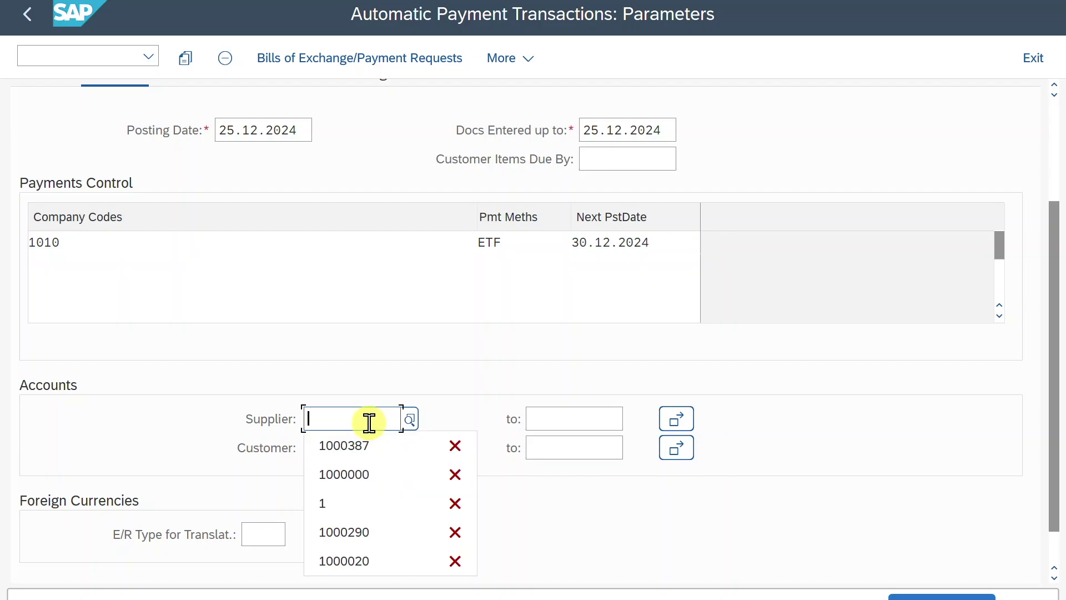
left_click(359, 441)
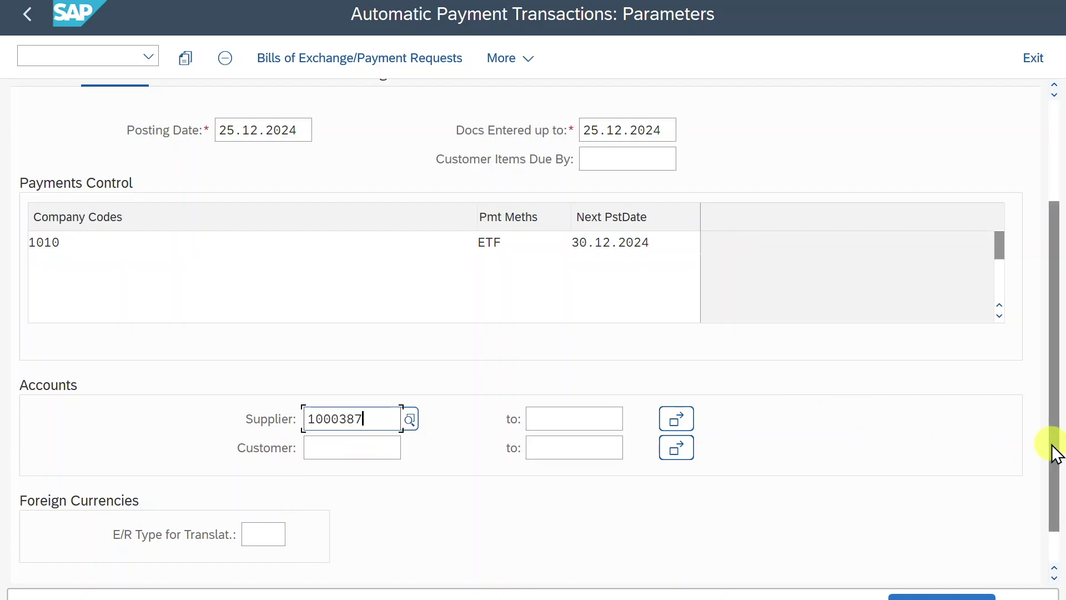
left_click_drag(1049, 447, 1047, 351)
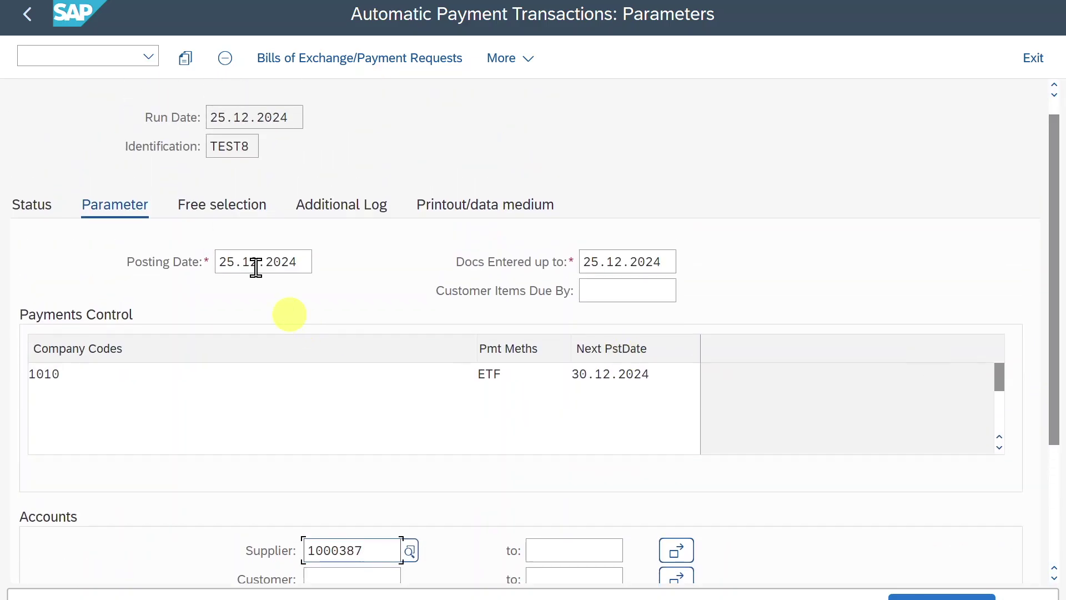
left_click(358, 205)
- Log due date checks, unsuccessful payment method selection and line items for vendor 1000387
left_click(94, 340)
left_click(99, 396)
left_click(103, 425)
left_click(83, 542)
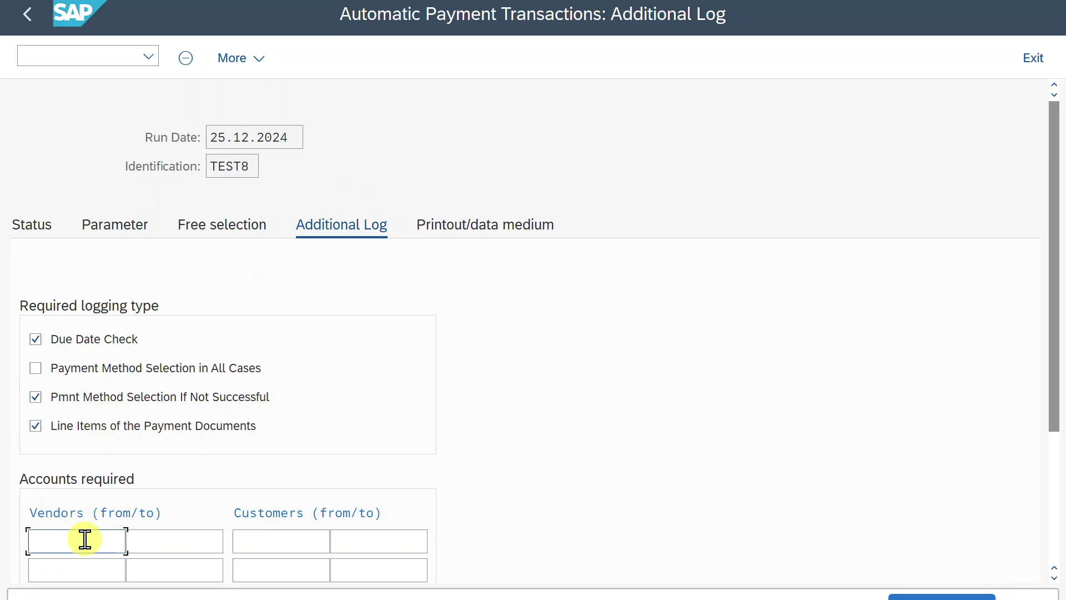
left_click(112, 438)
- Save TEST8's parameters and check the run status shows parameters entered
left_click(931, 580)
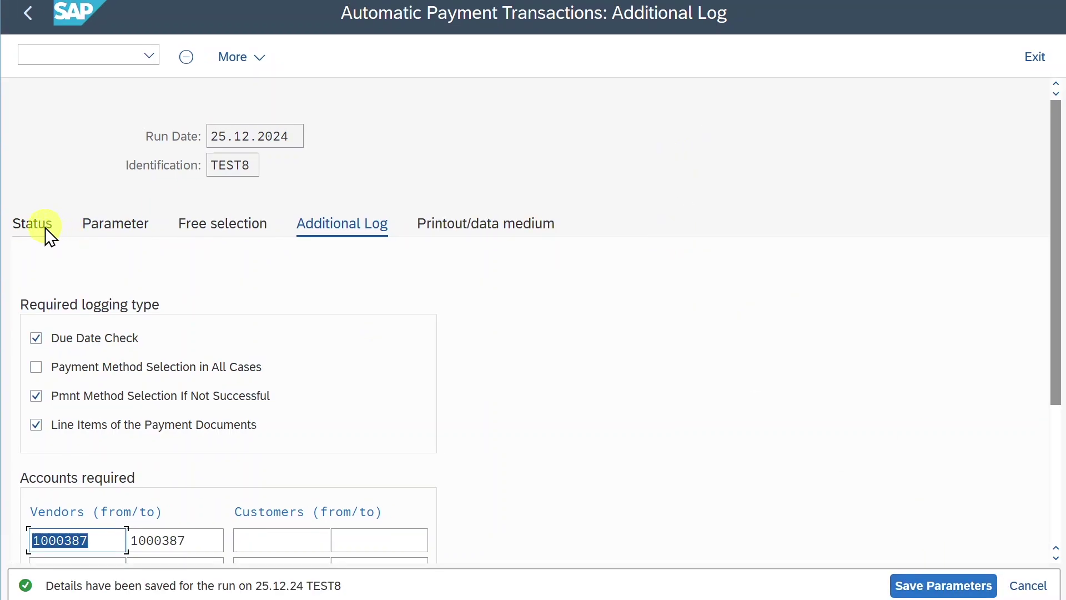
left_click(45, 228)
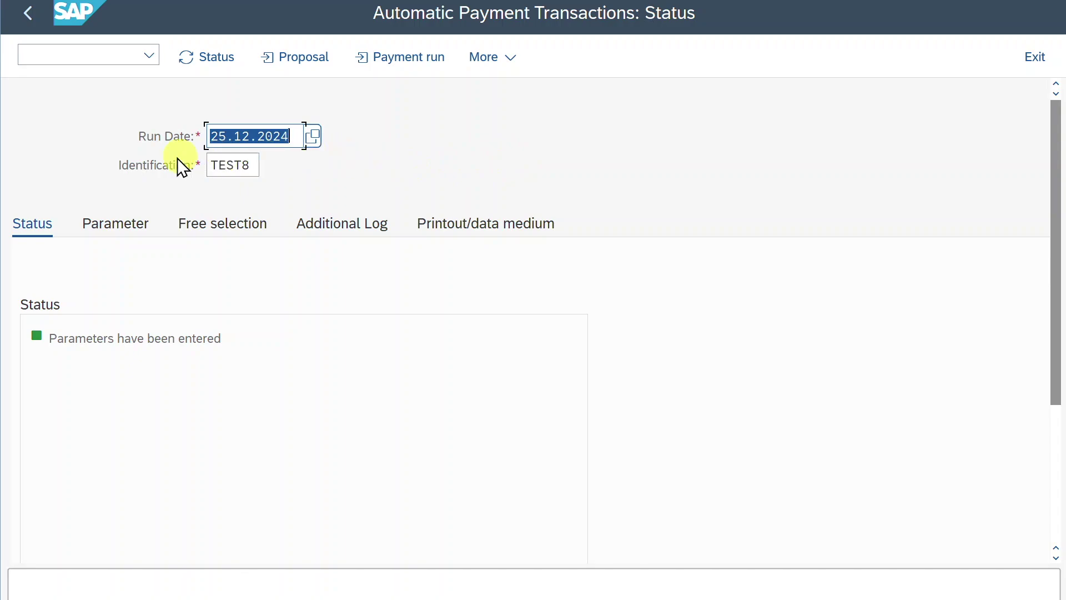
left_click(303, 61)
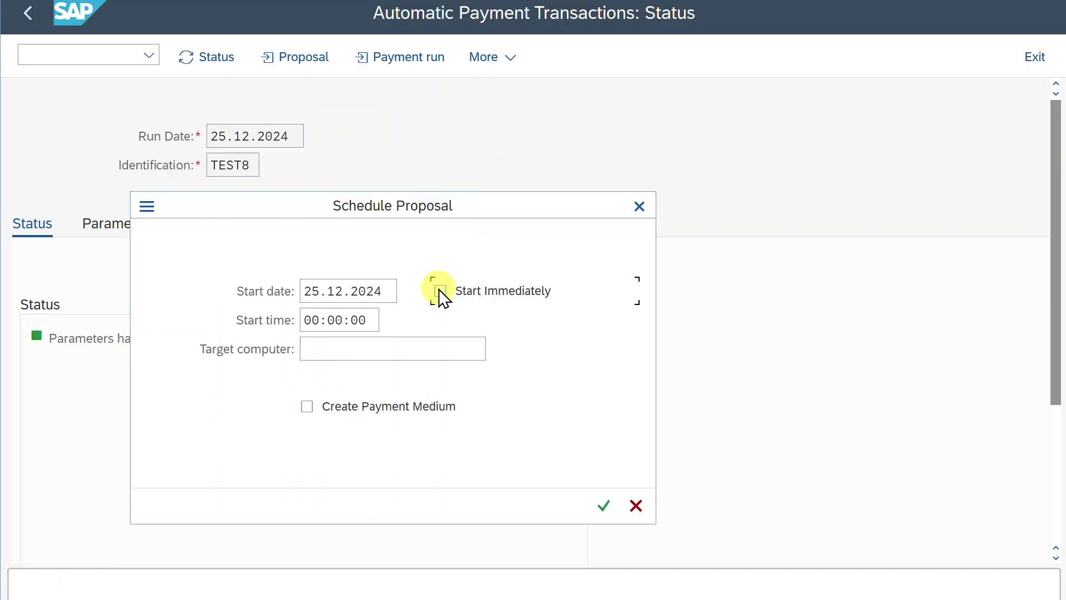
- Schedule the TEST8 proposal to start immediately and refresh the status until it shows created
left_click(440, 291)
left_click(604, 504)
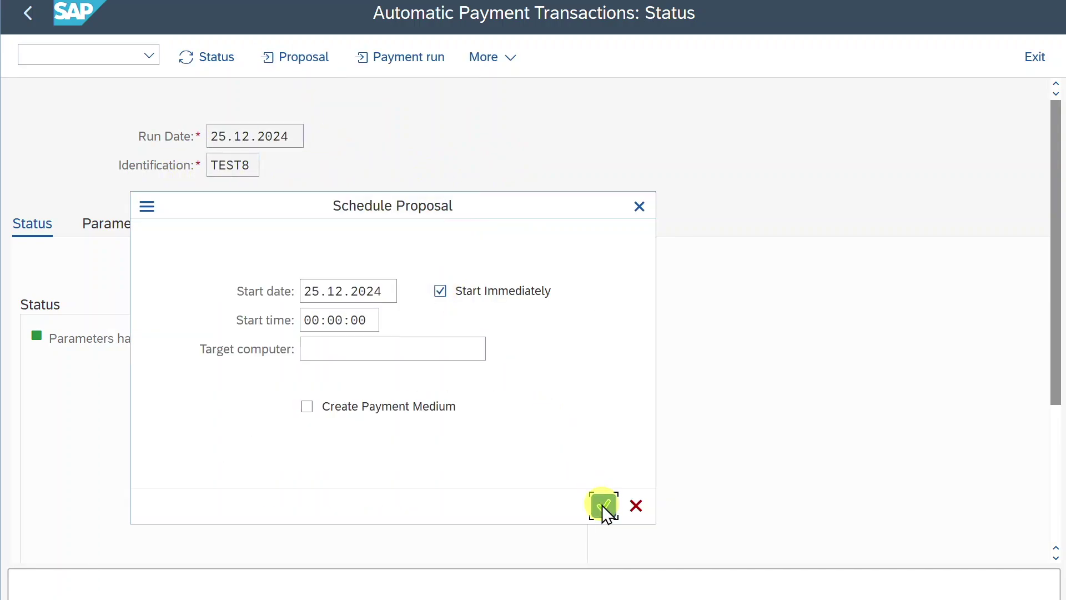
left_click(198, 58)
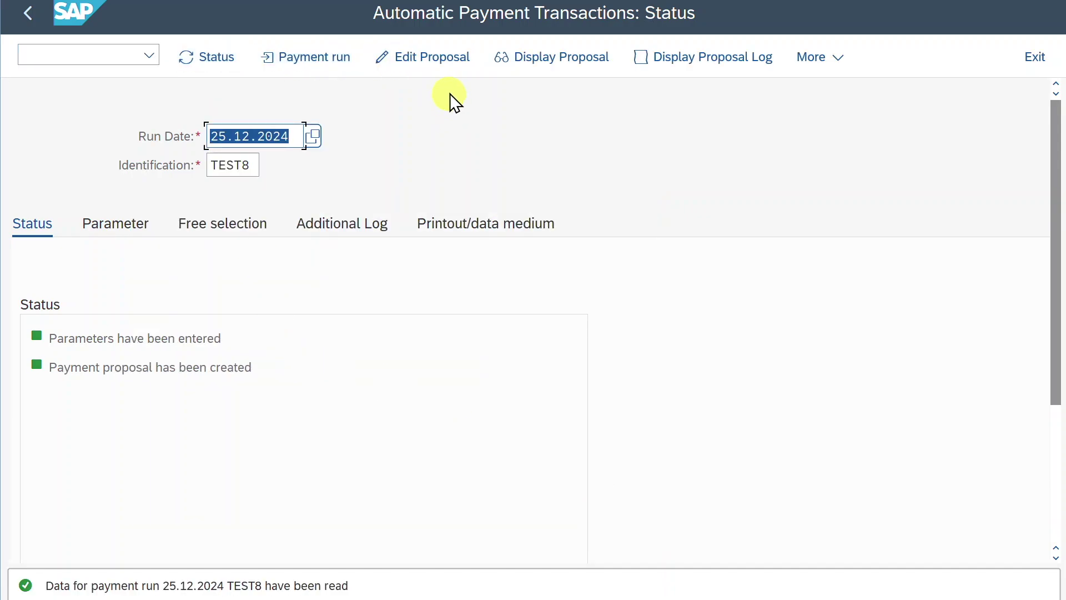
left_click(441, 55)
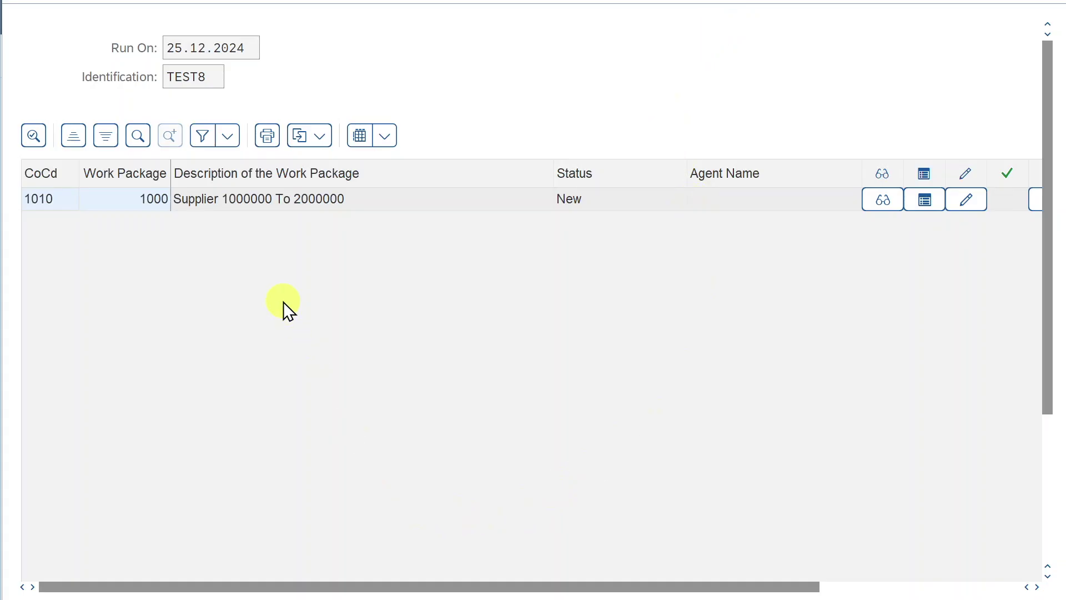
- Review the payments of work package Supplier 1000000 To 2000000 and take it into editing
left_click(309, 206)
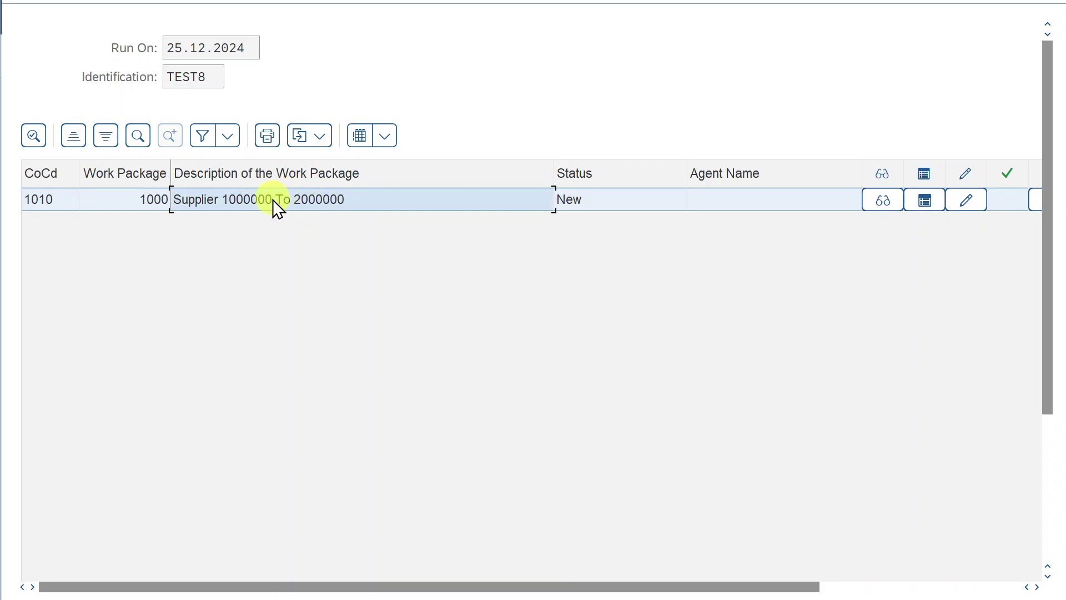
left_click_drag(452, 586, 635, 588)
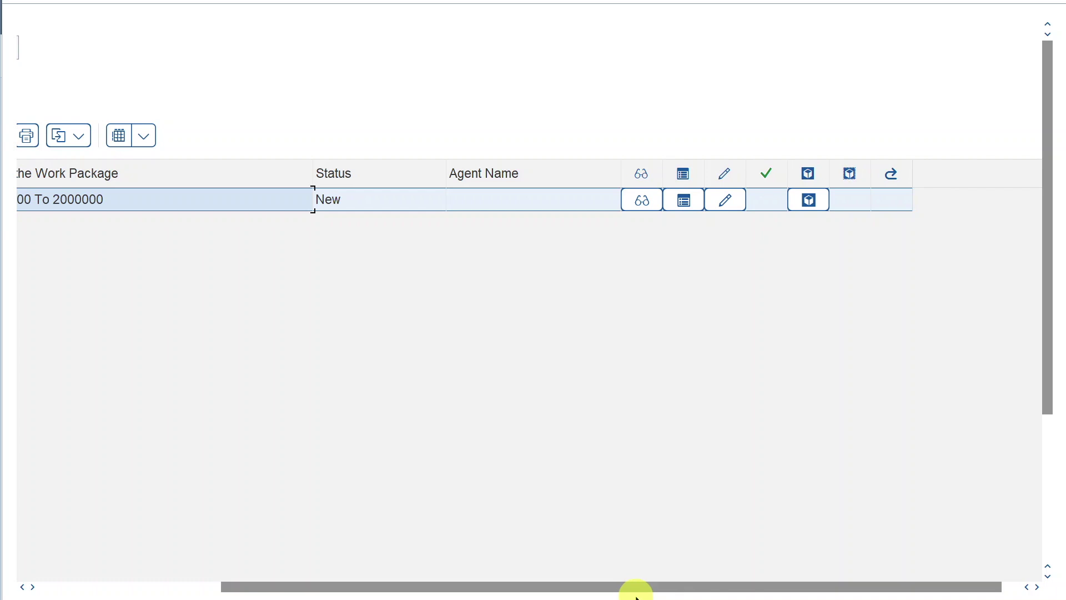
left_click(647, 202)
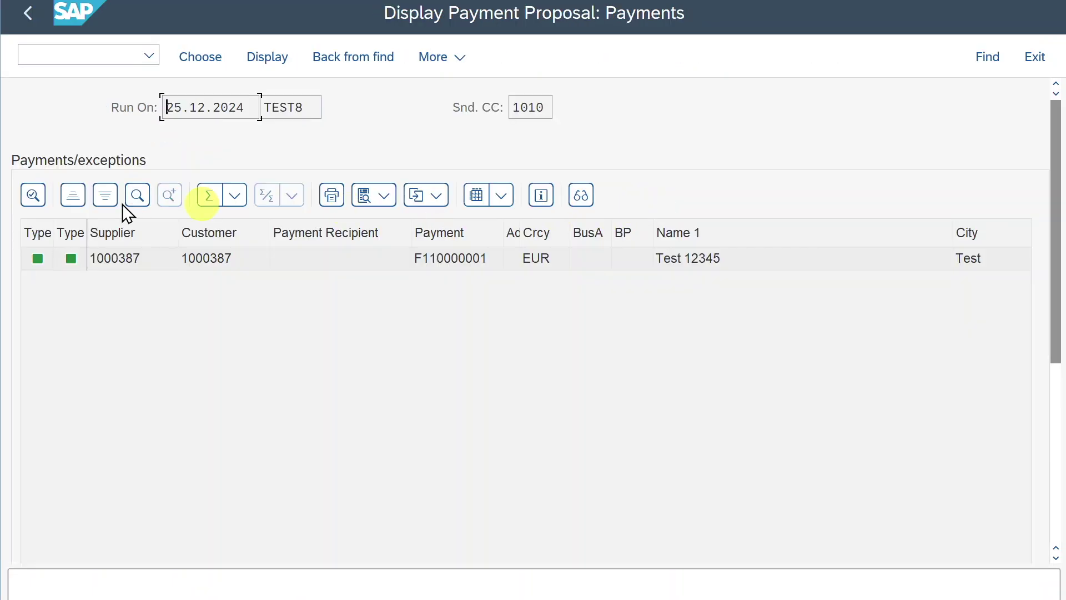
left_click(30, 15)
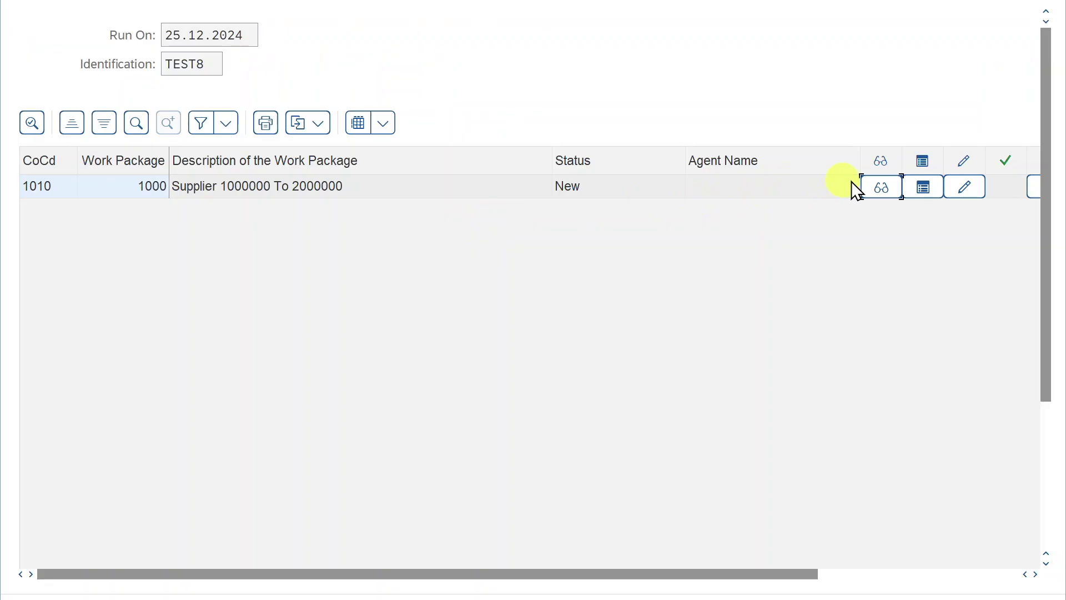
left_click(925, 186)
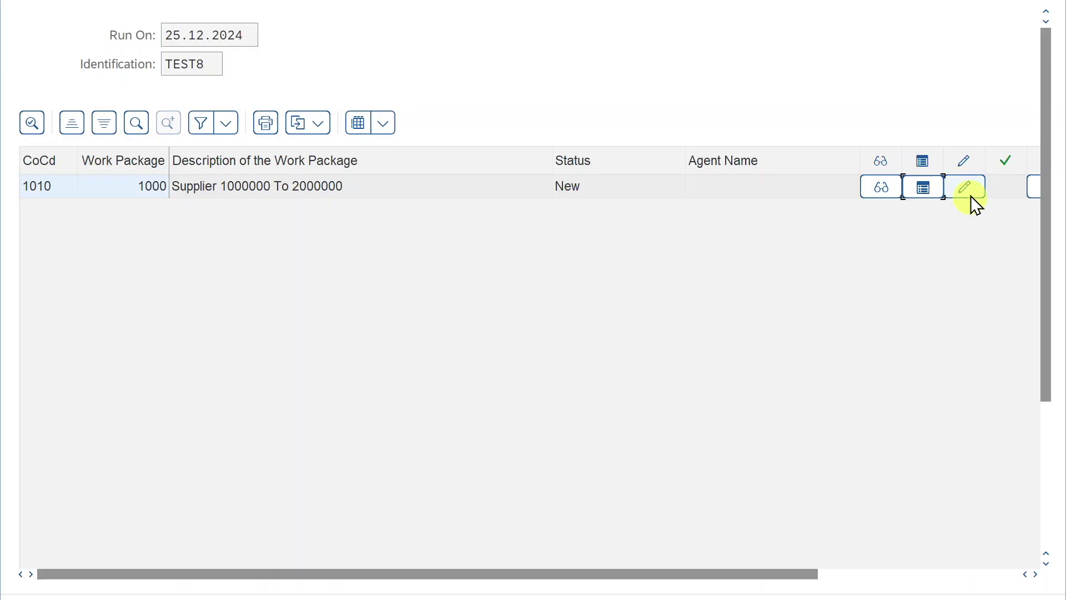
left_click(968, 189)
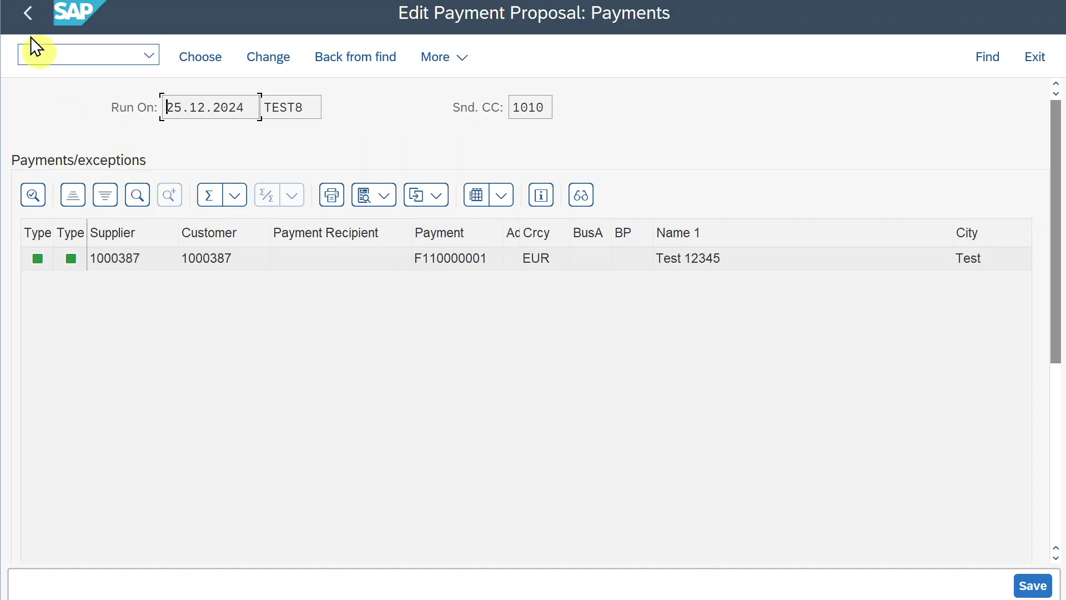
left_click(27, 13)
left_click_drag(605, 580, 817, 581)
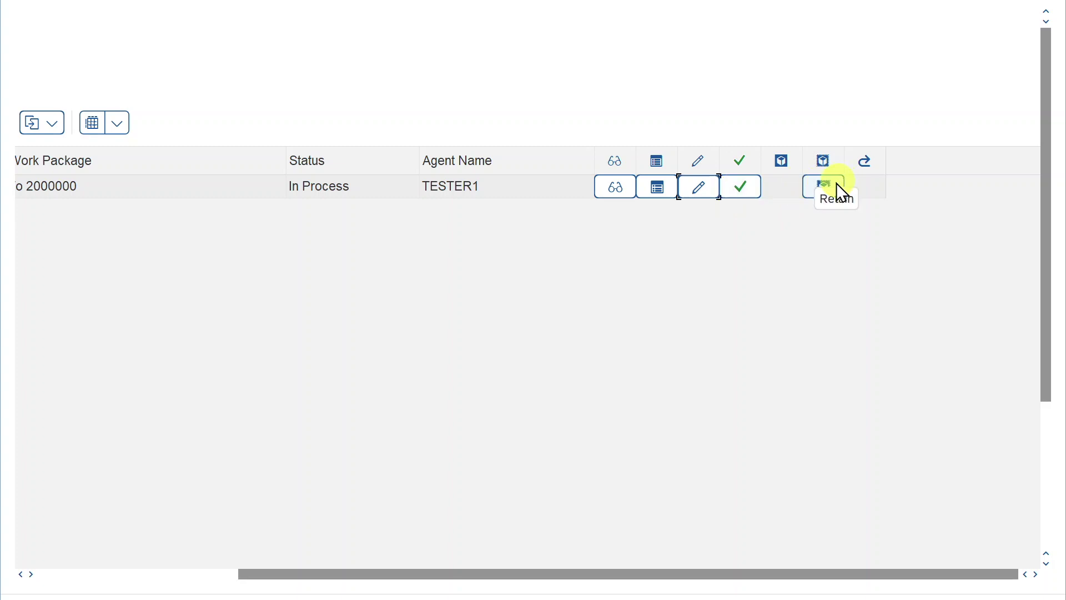
- Confirm work package 1000, accept the last-package message and return to TEST8's status
left_click(759, 184)
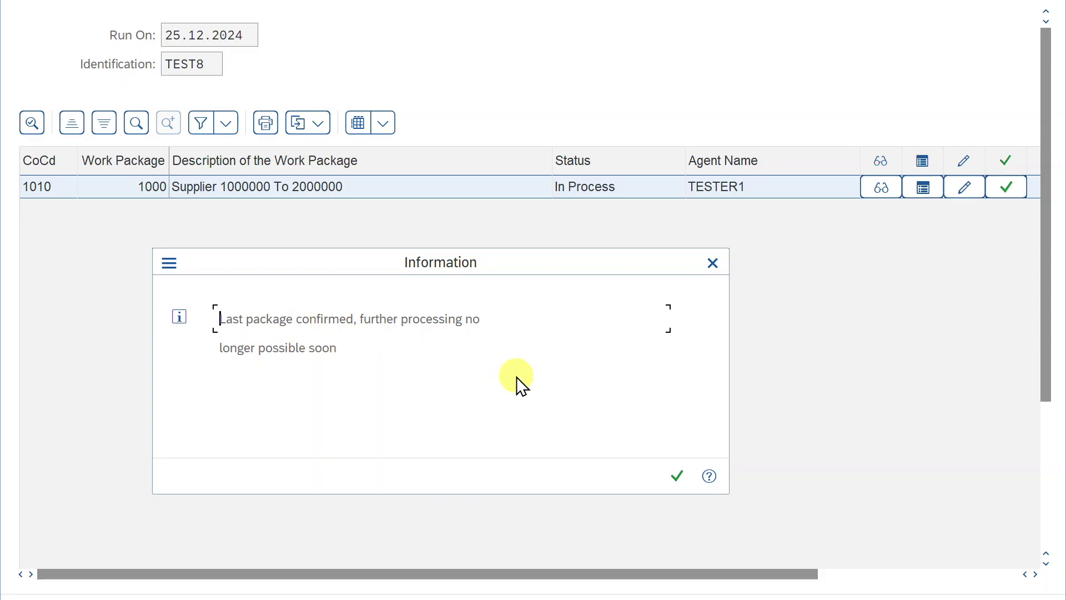
left_click(673, 471)
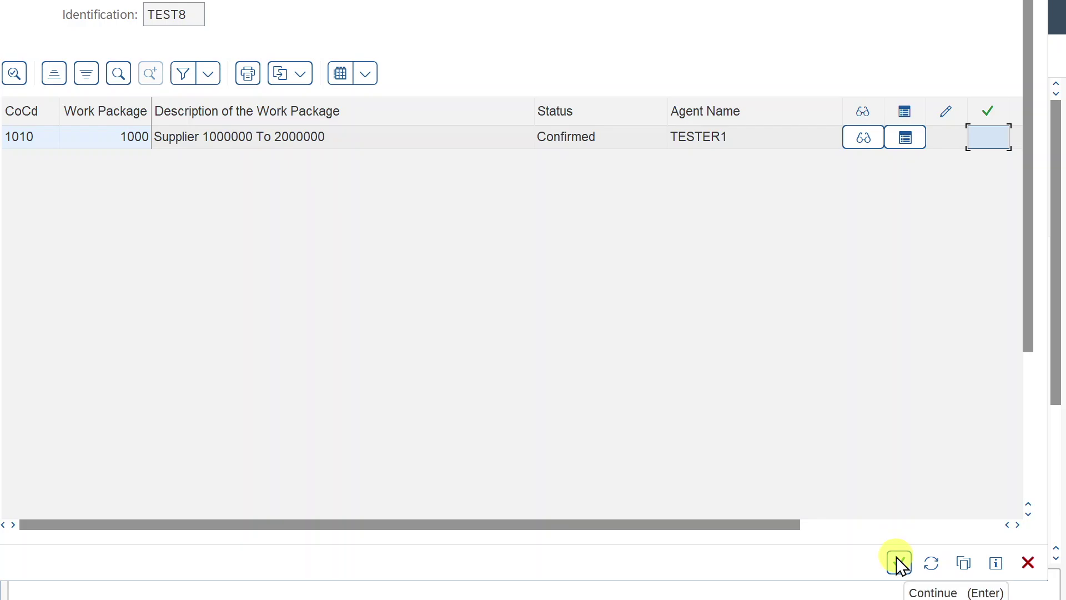
left_click(899, 564)
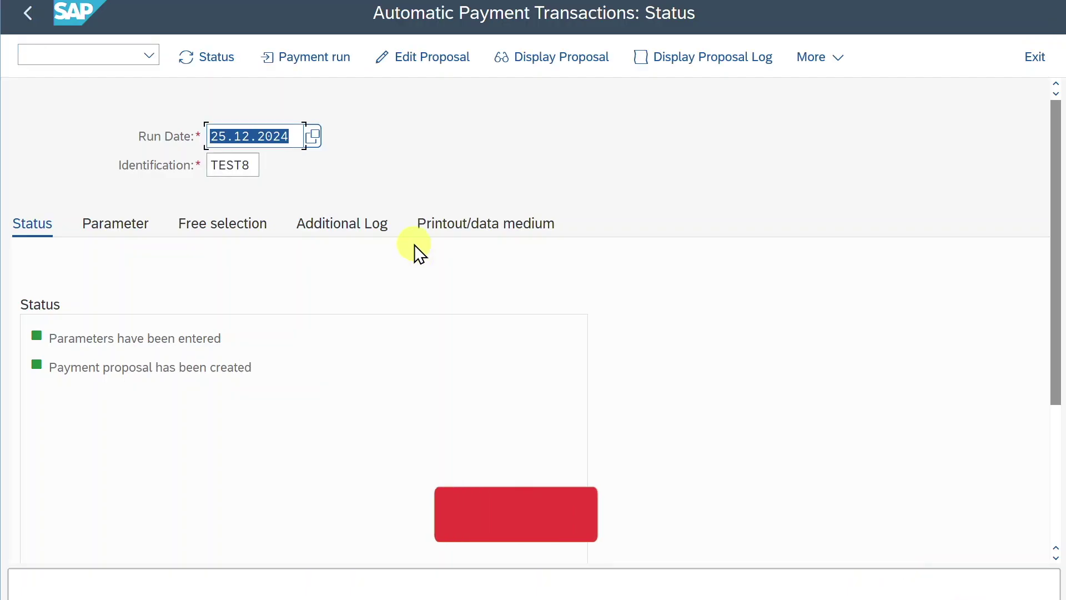
- Execute the TEST8 payment run immediately, then view run TEST9's status
left_click(335, 58)
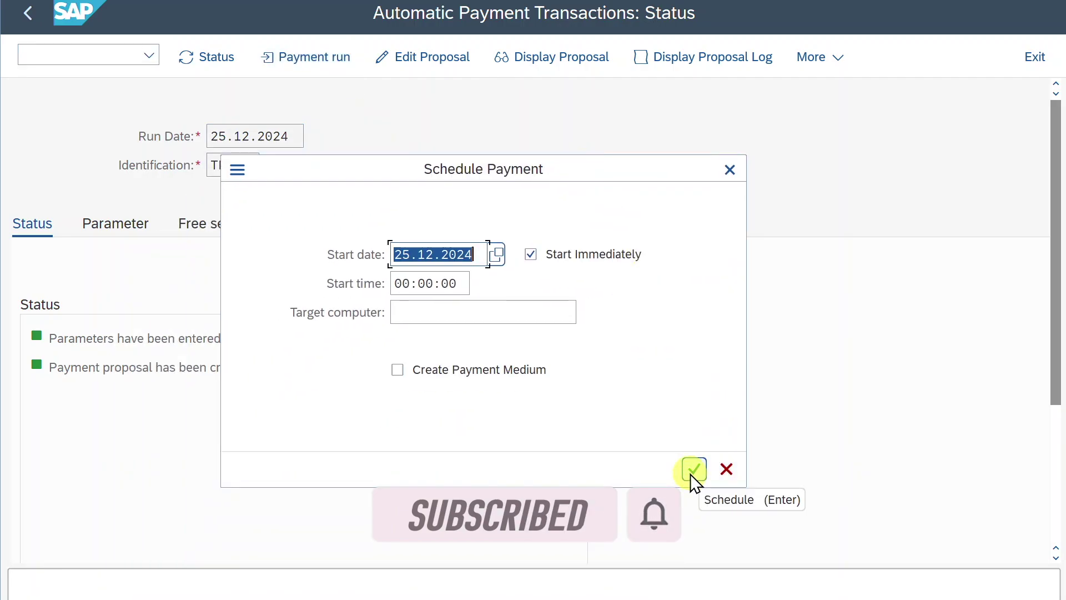
left_click(694, 469)
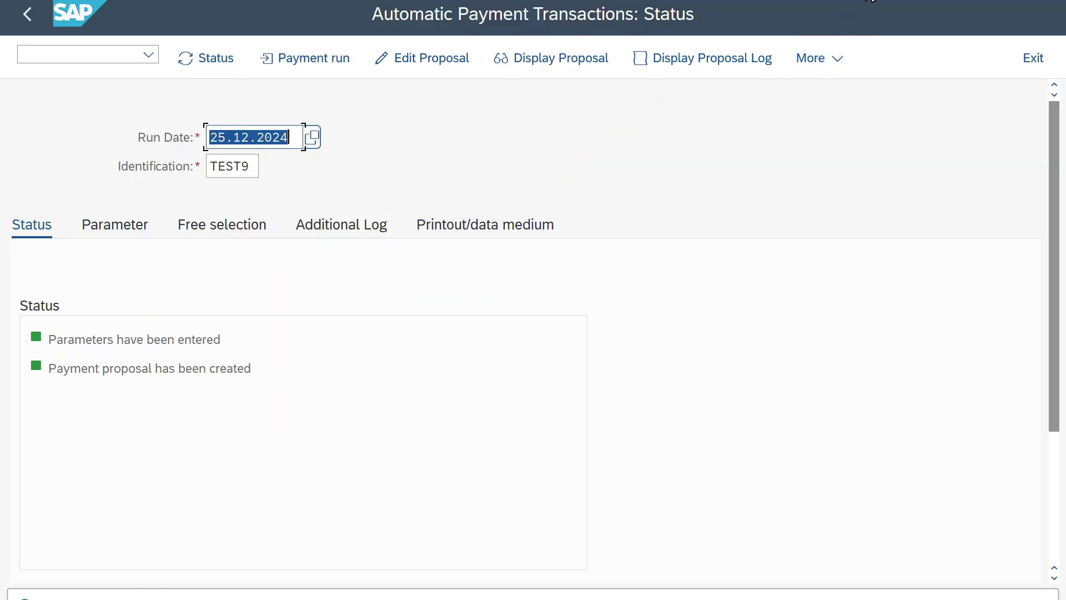
left_click(860, 9)
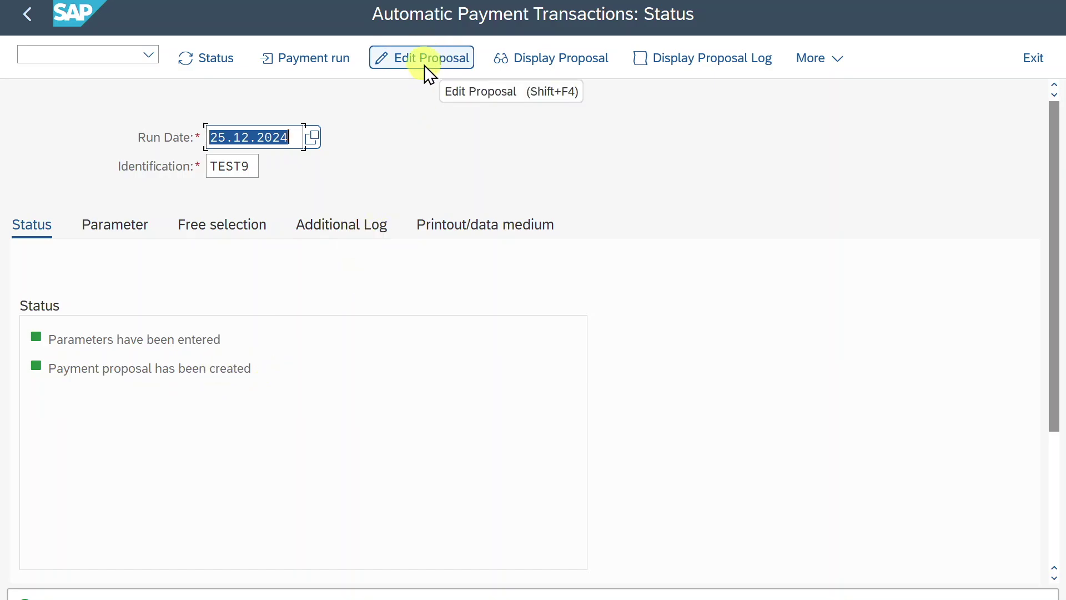
- Open TEST9's proposal work packages and scroll across to check package 1000 is New and unassigned
left_click(435, 55)
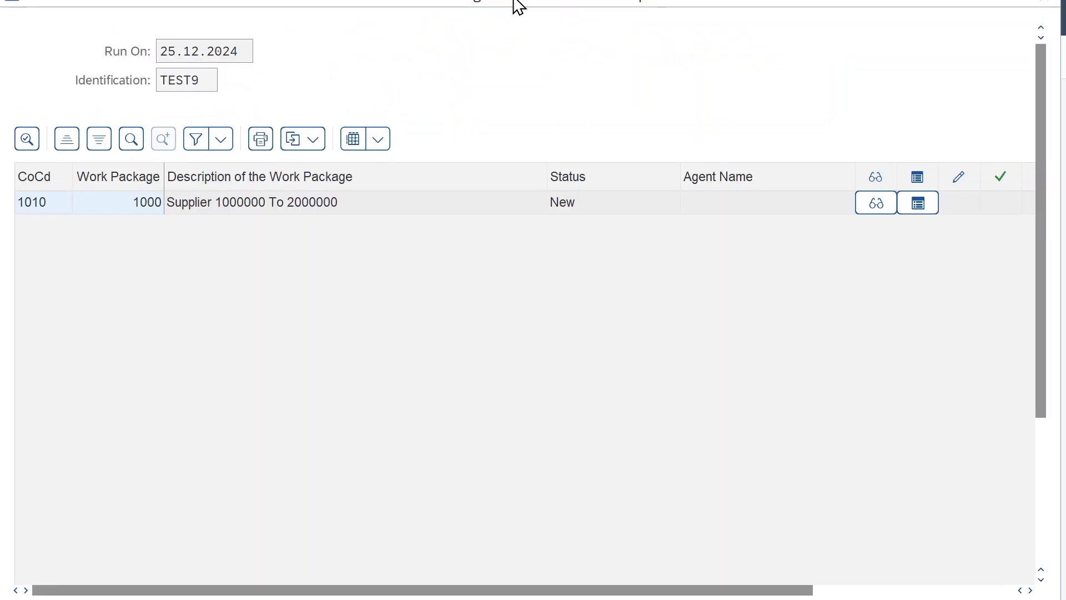
left_click_drag(251, 592, 477, 593)
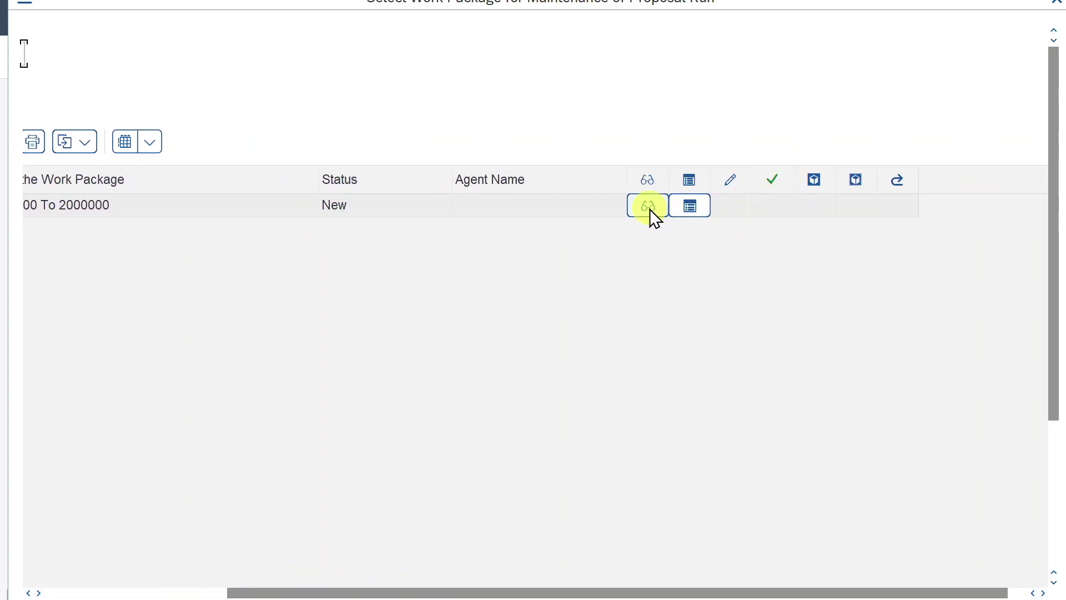
left_click_drag(519, 592, 302, 583)
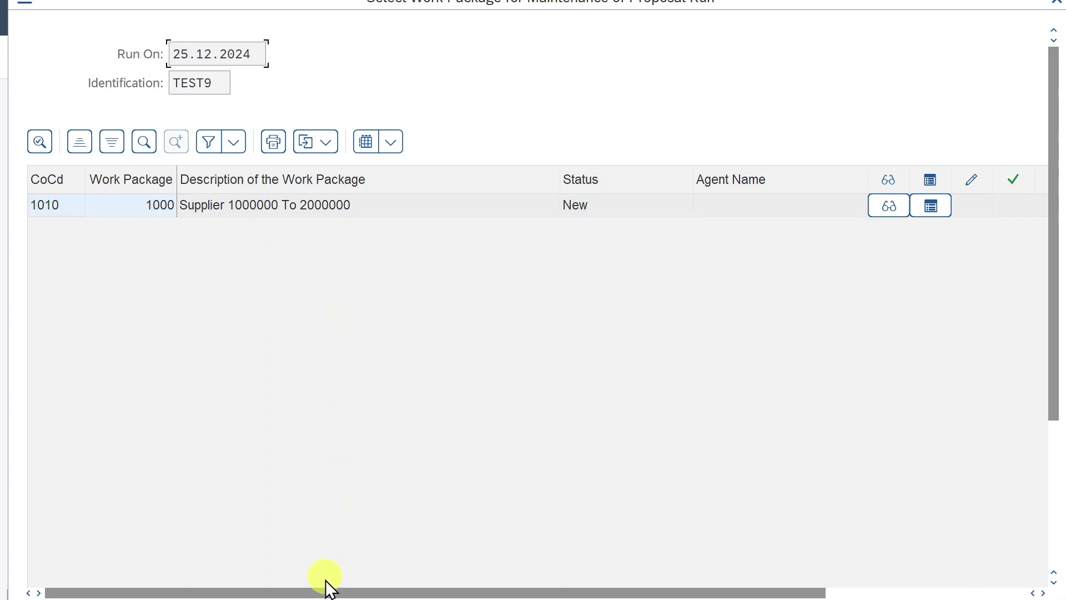
left_click_drag(326, 591, 517, 591)
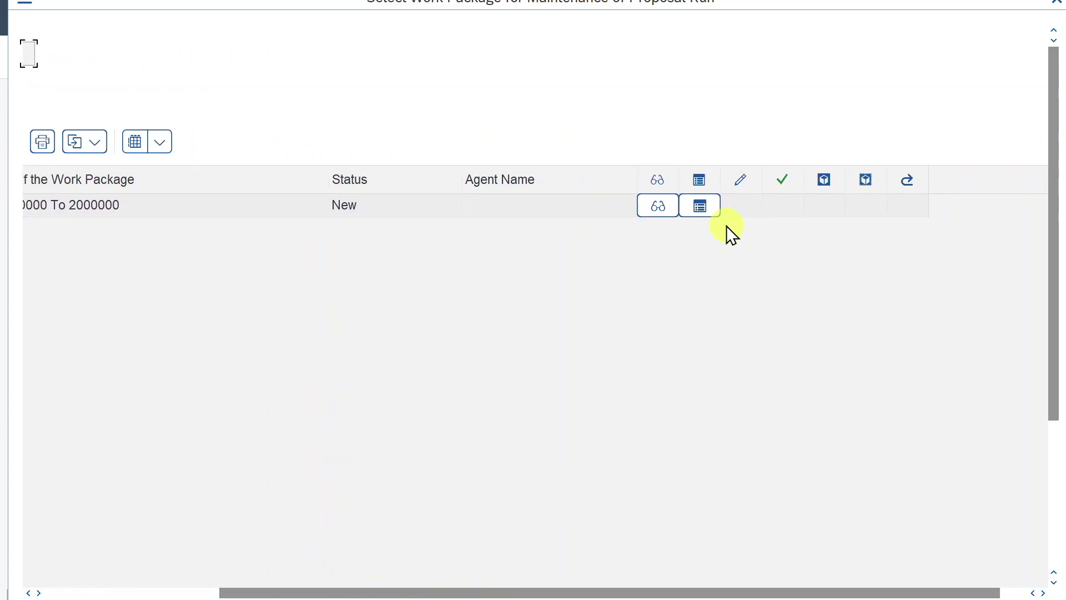